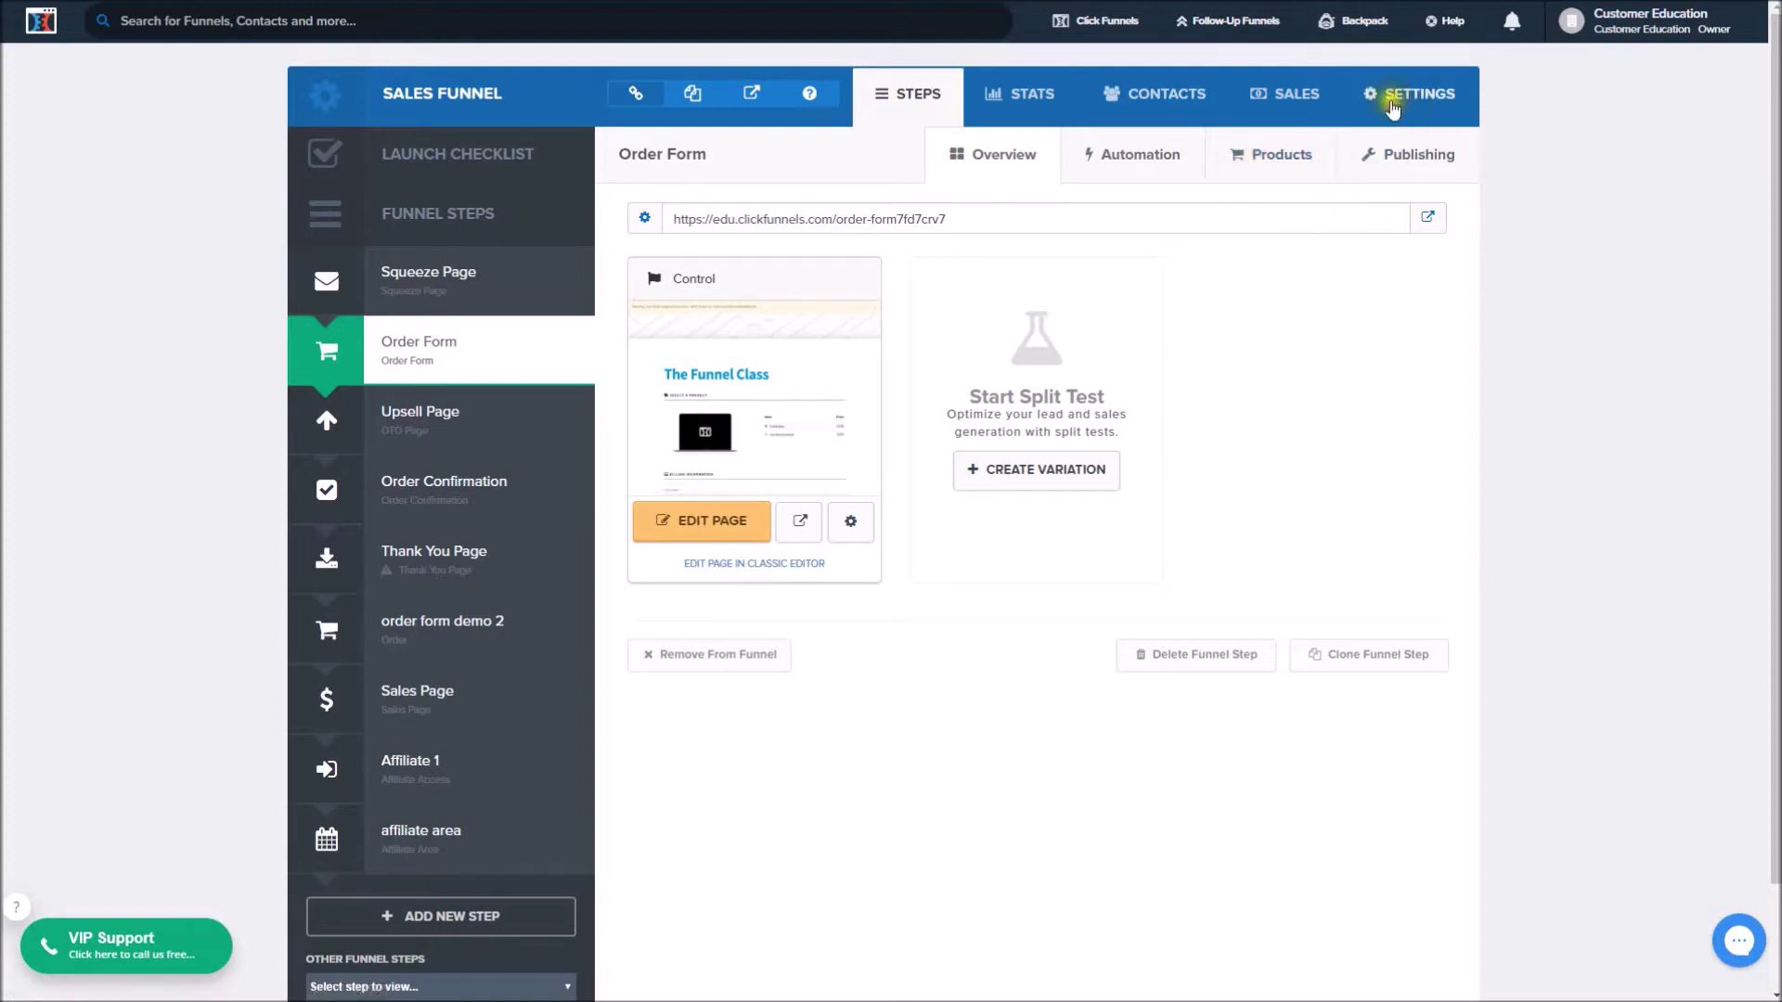
Step: Open the Sales Funnel's settings page
click(1462, 108)
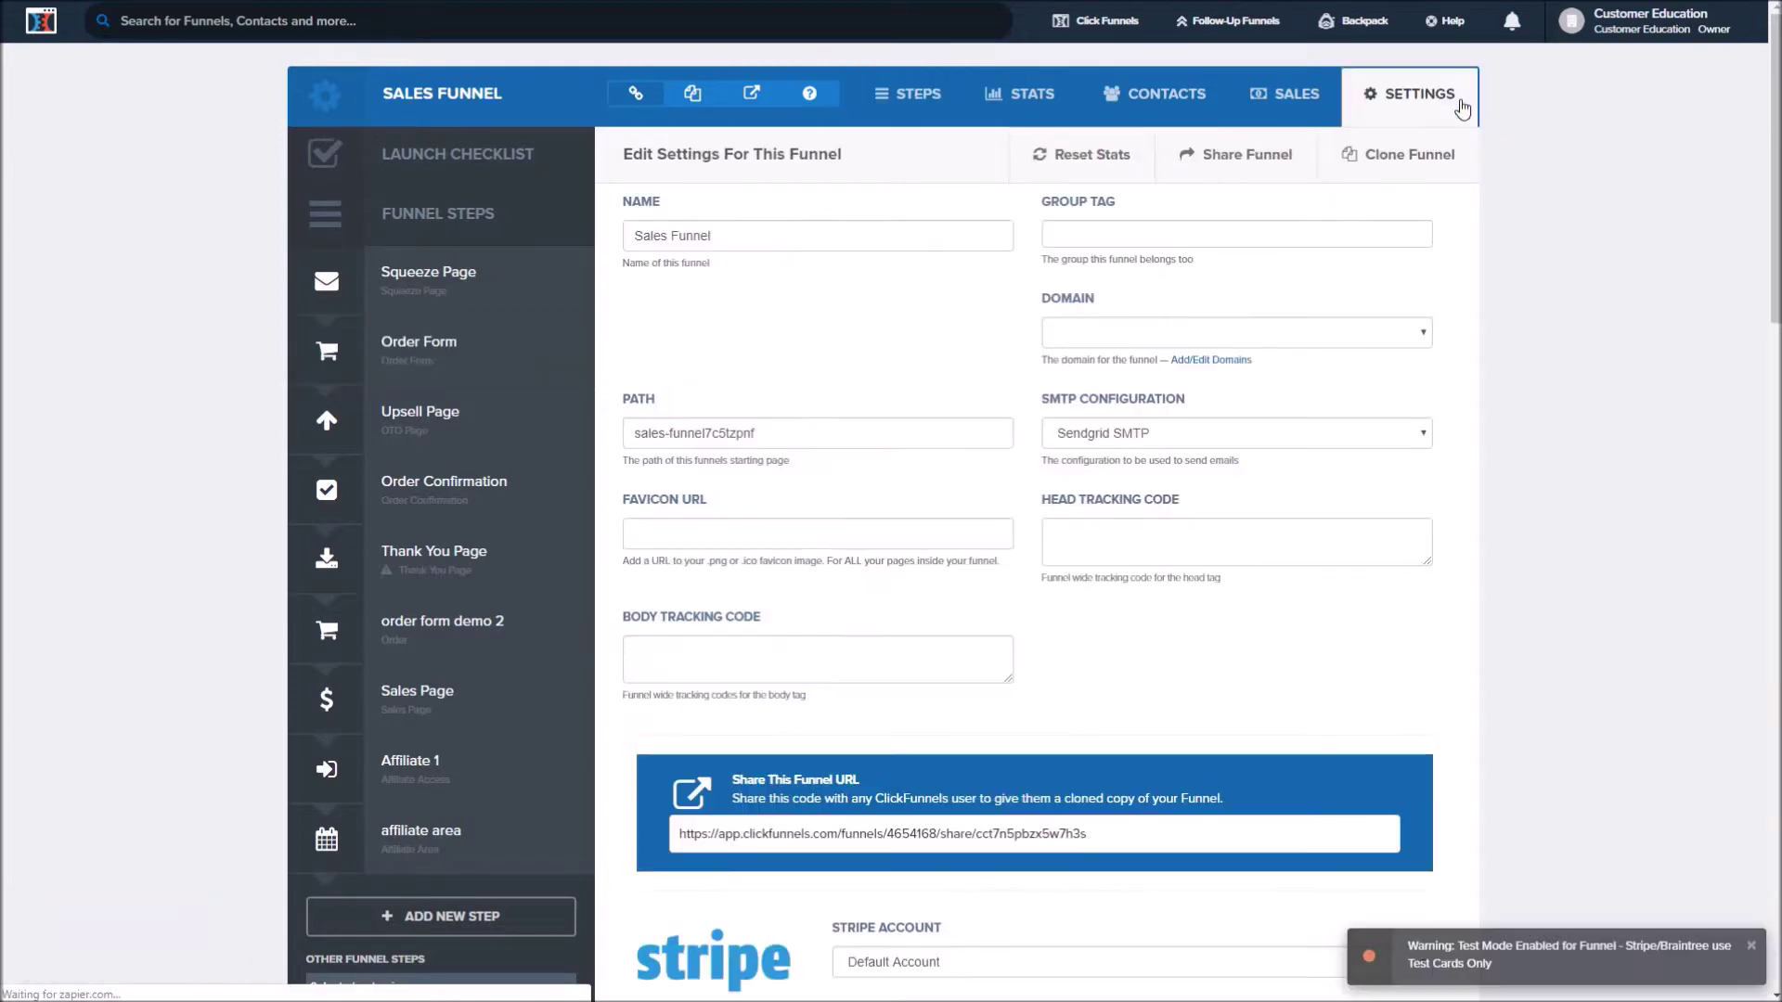
Step: Scroll to 3rd Party Membership Access and start adding a new product there
scroll(1430, 240, down, 20)
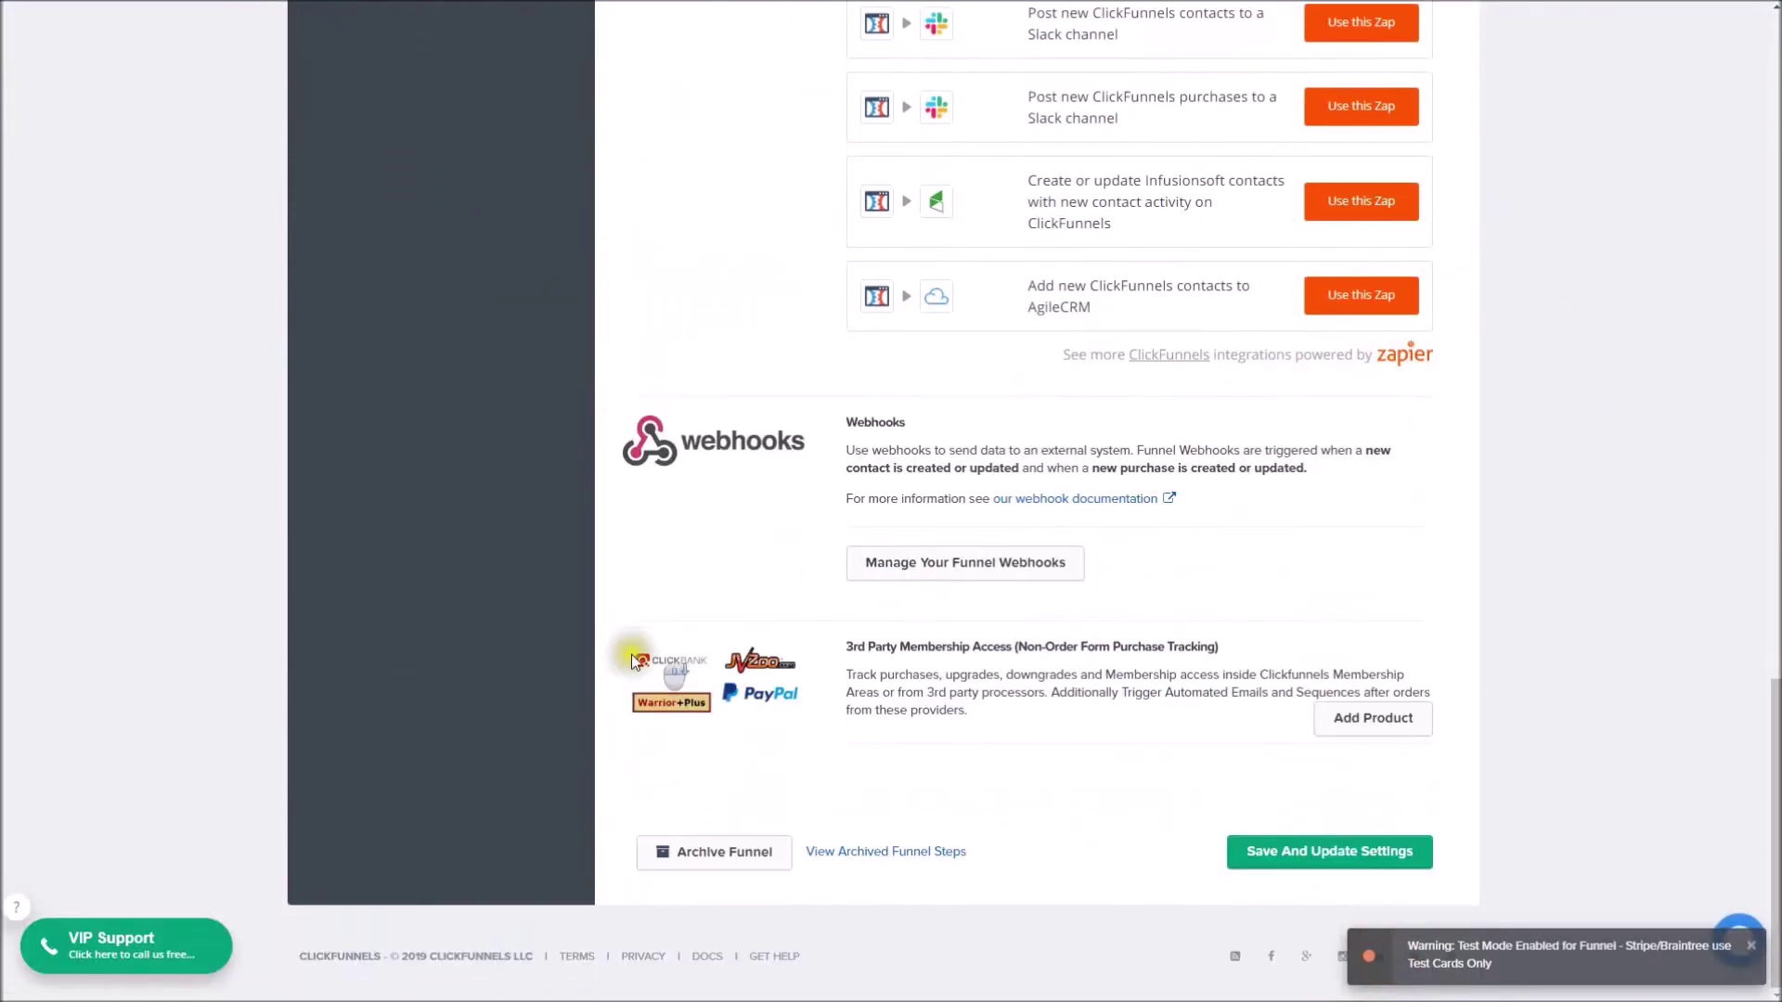
drag(882, 647, 1257, 641)
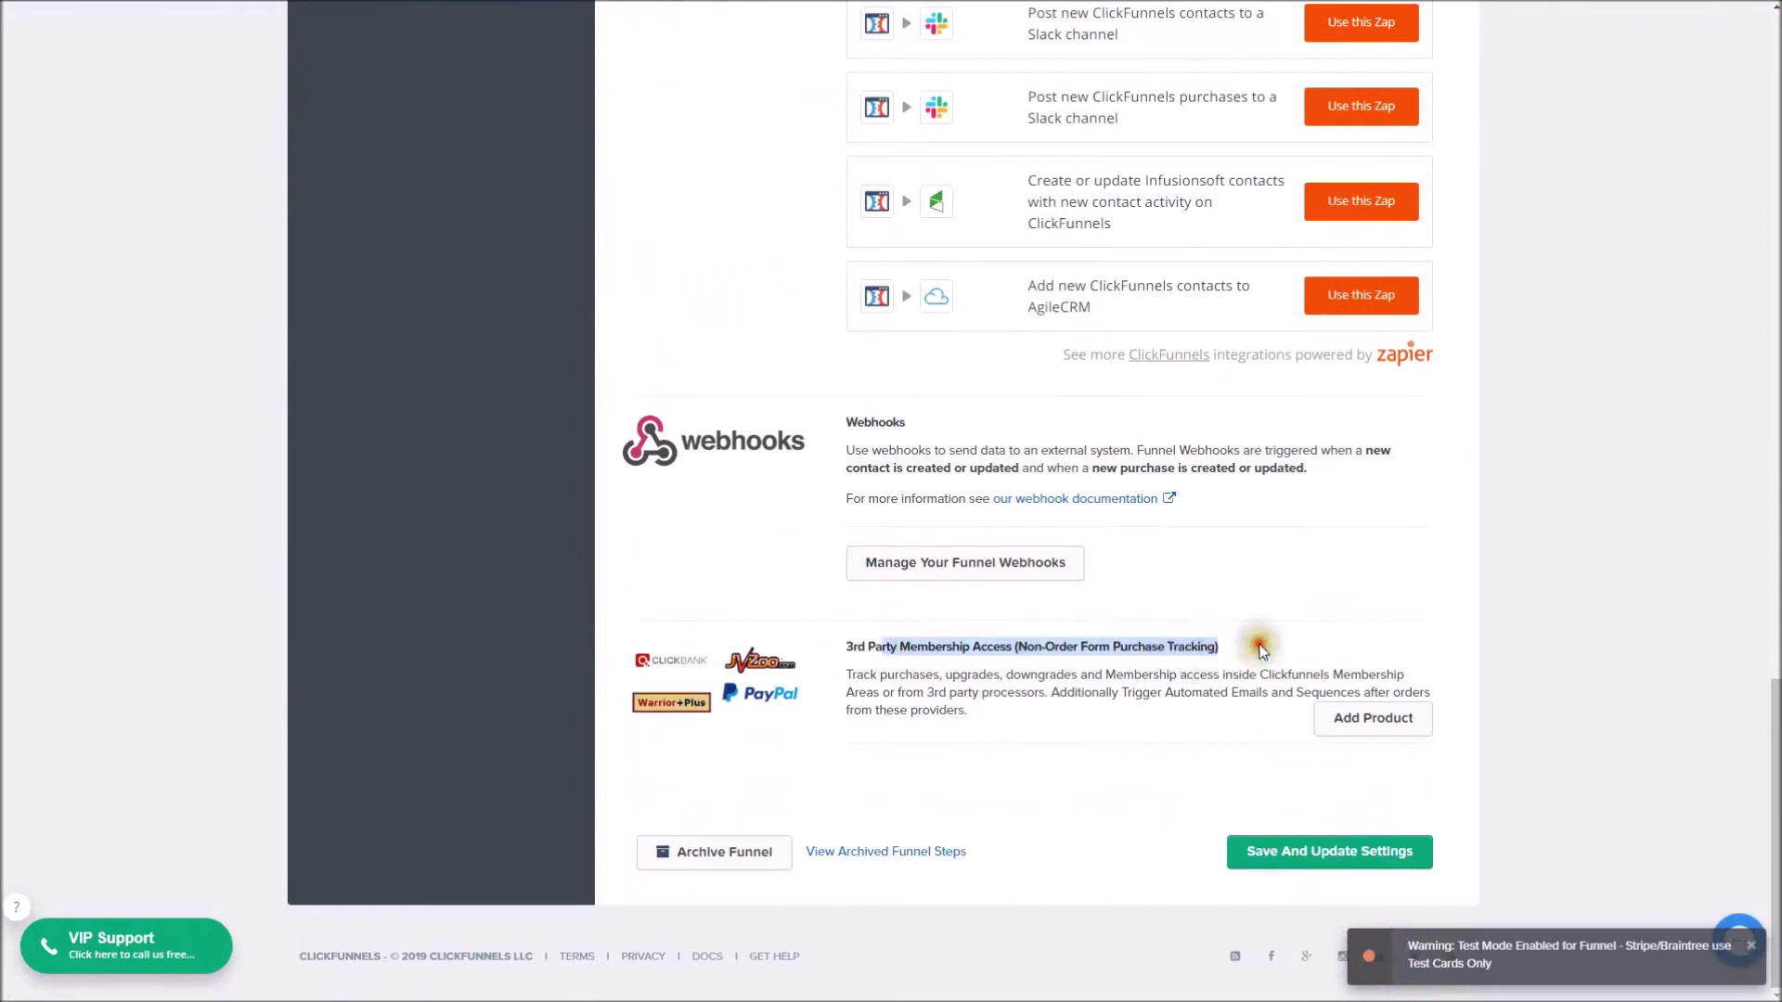
click(1258, 645)
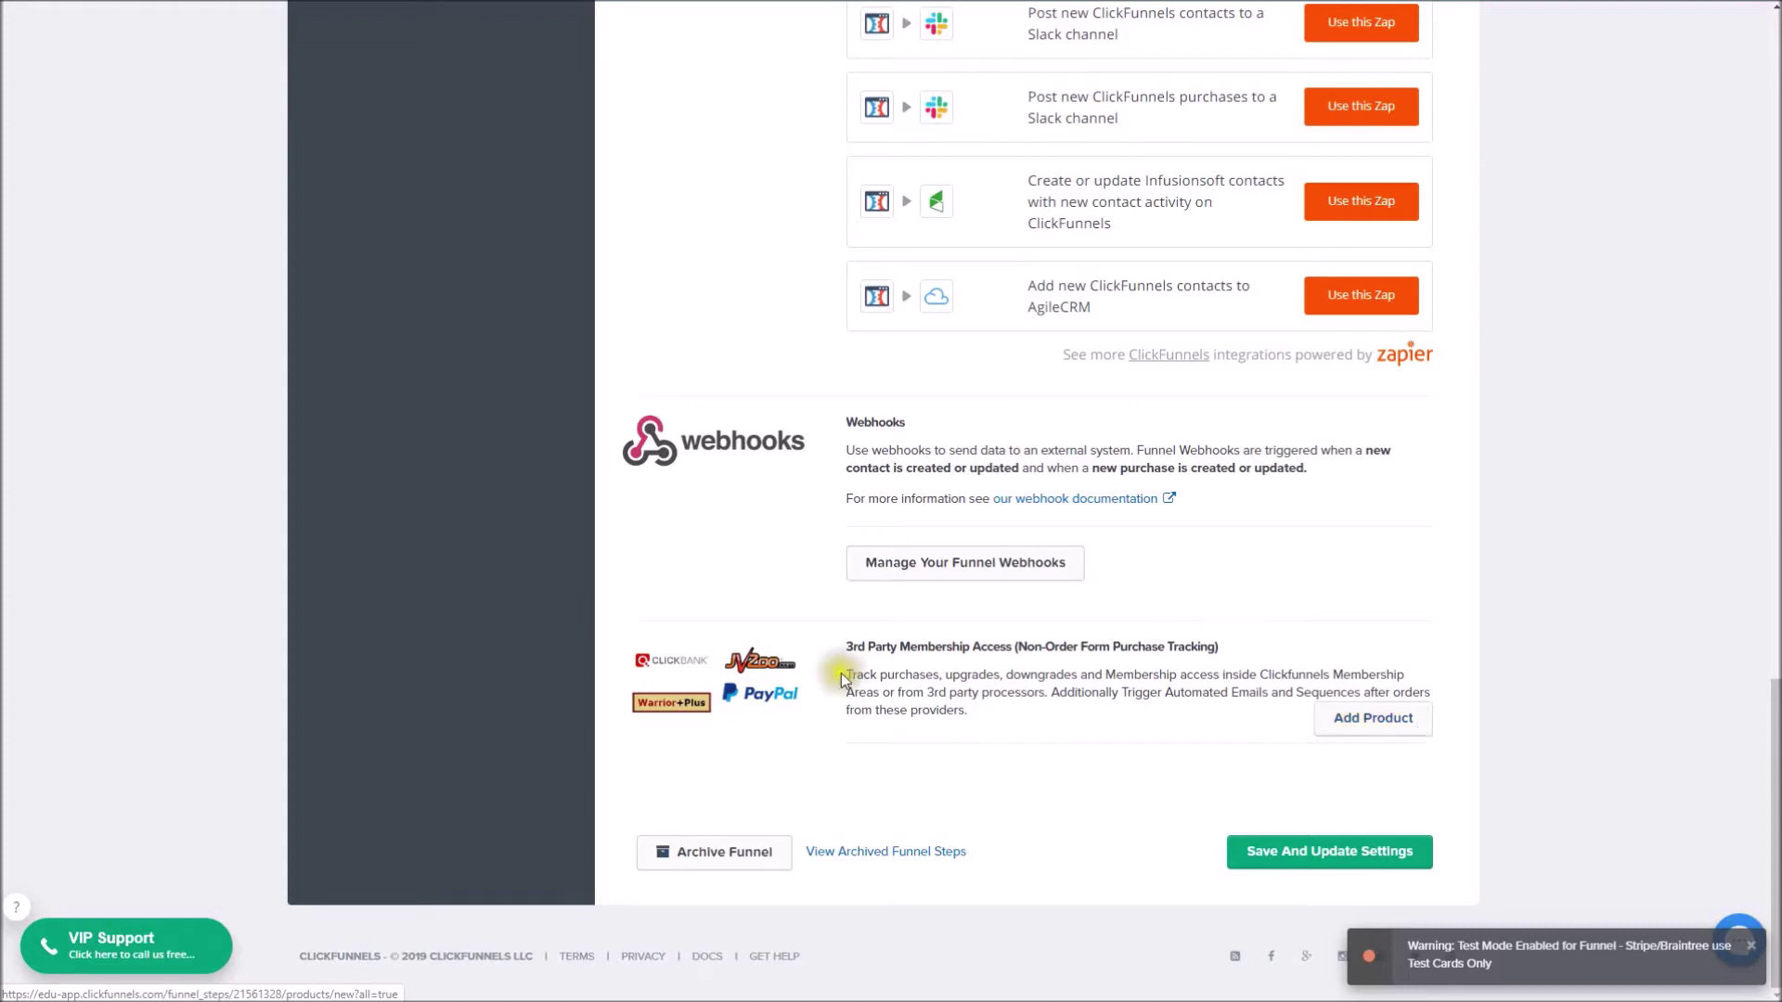
click(1097, 641)
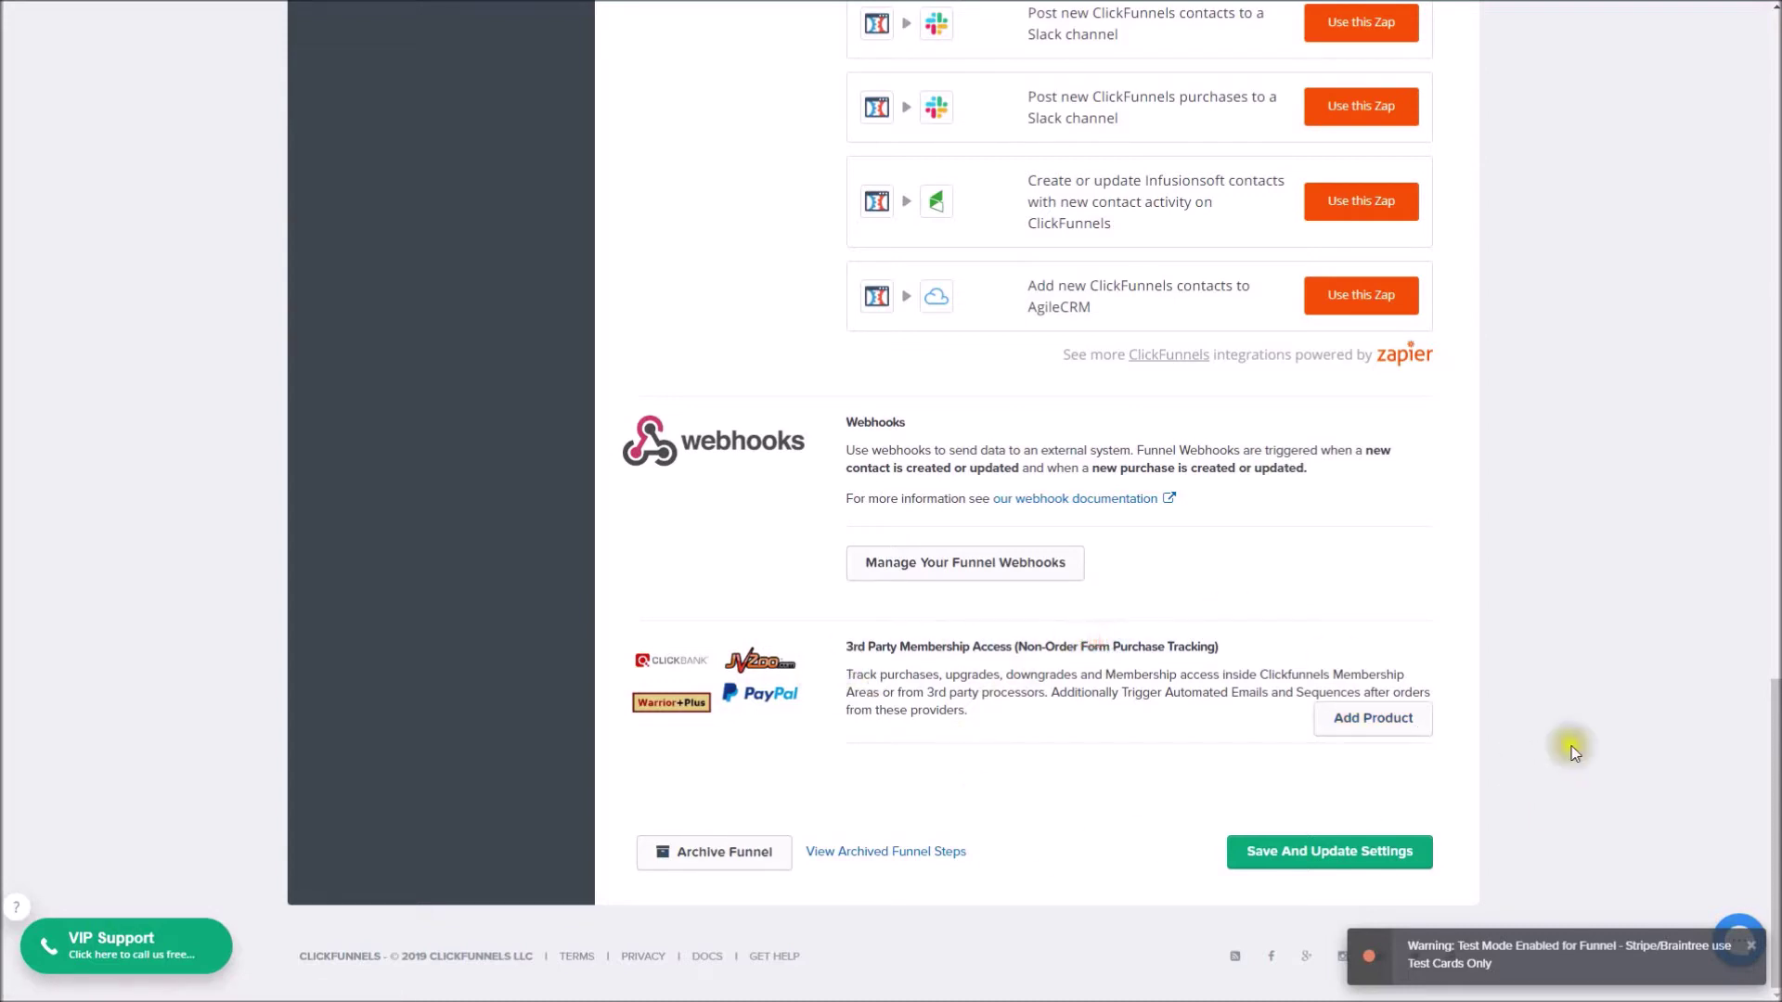
click(1374, 722)
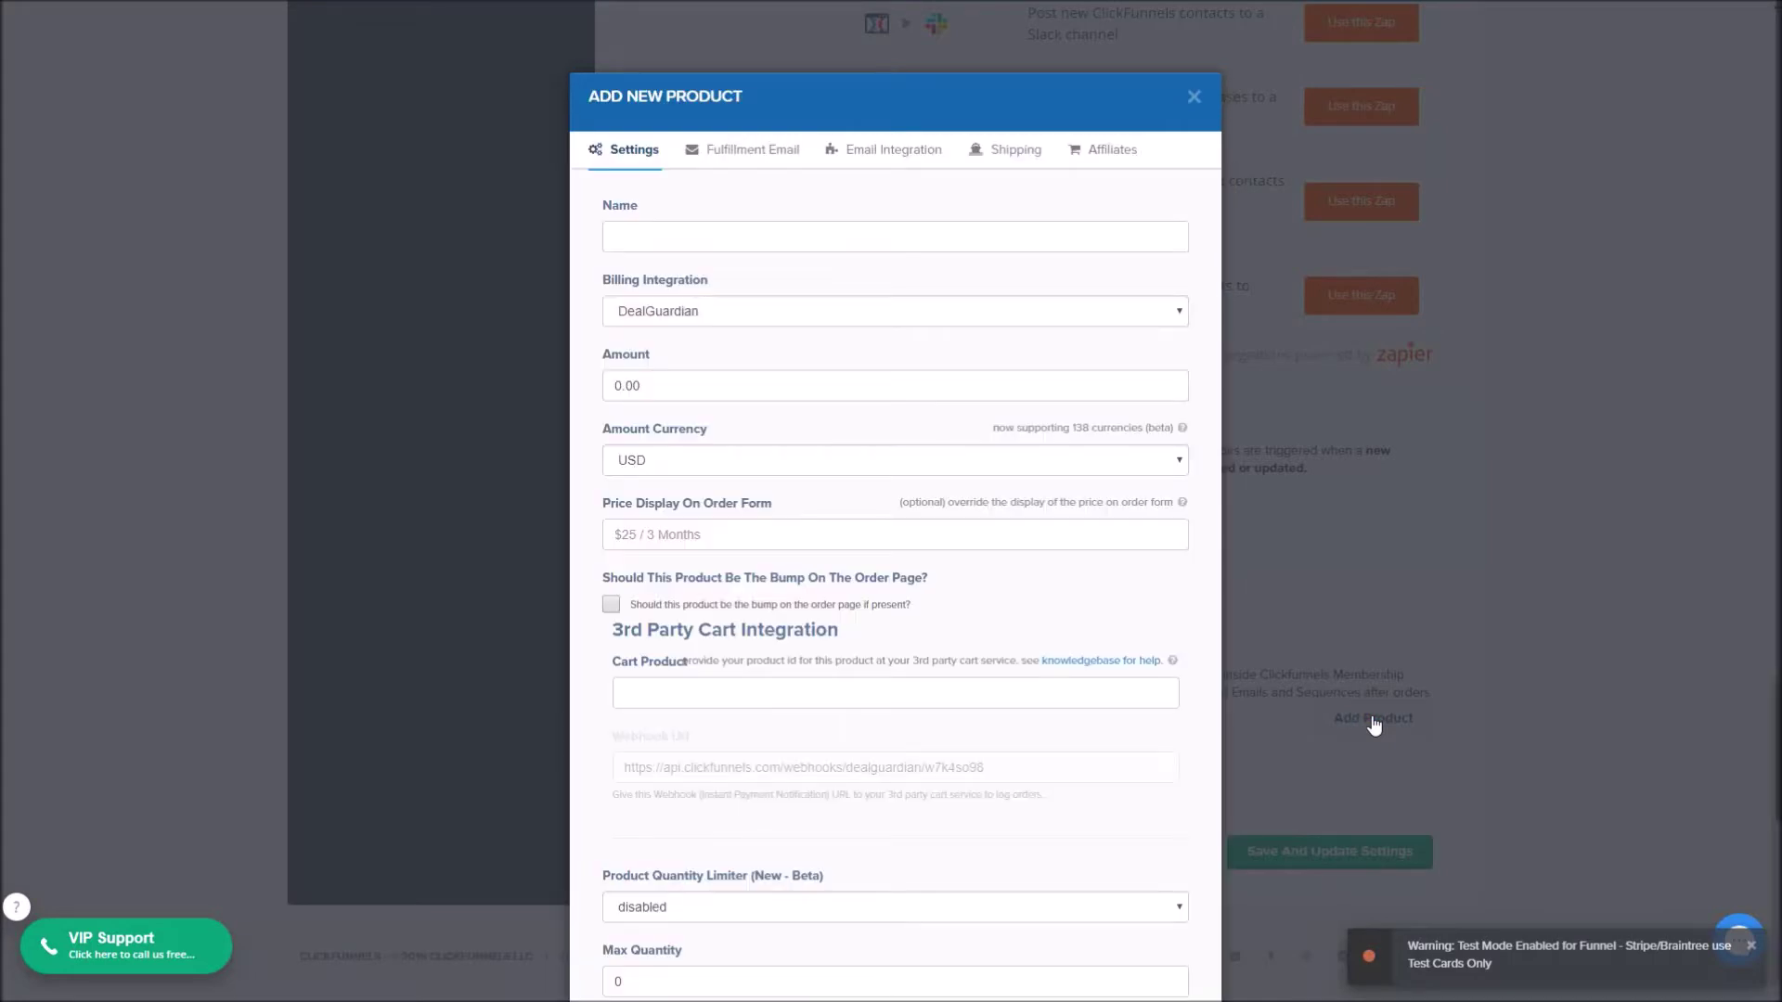
Step: Choose PayPal billing, name the product 'PayPal v1' and set its amount to 47 USD
click(660, 321)
click(665, 365)
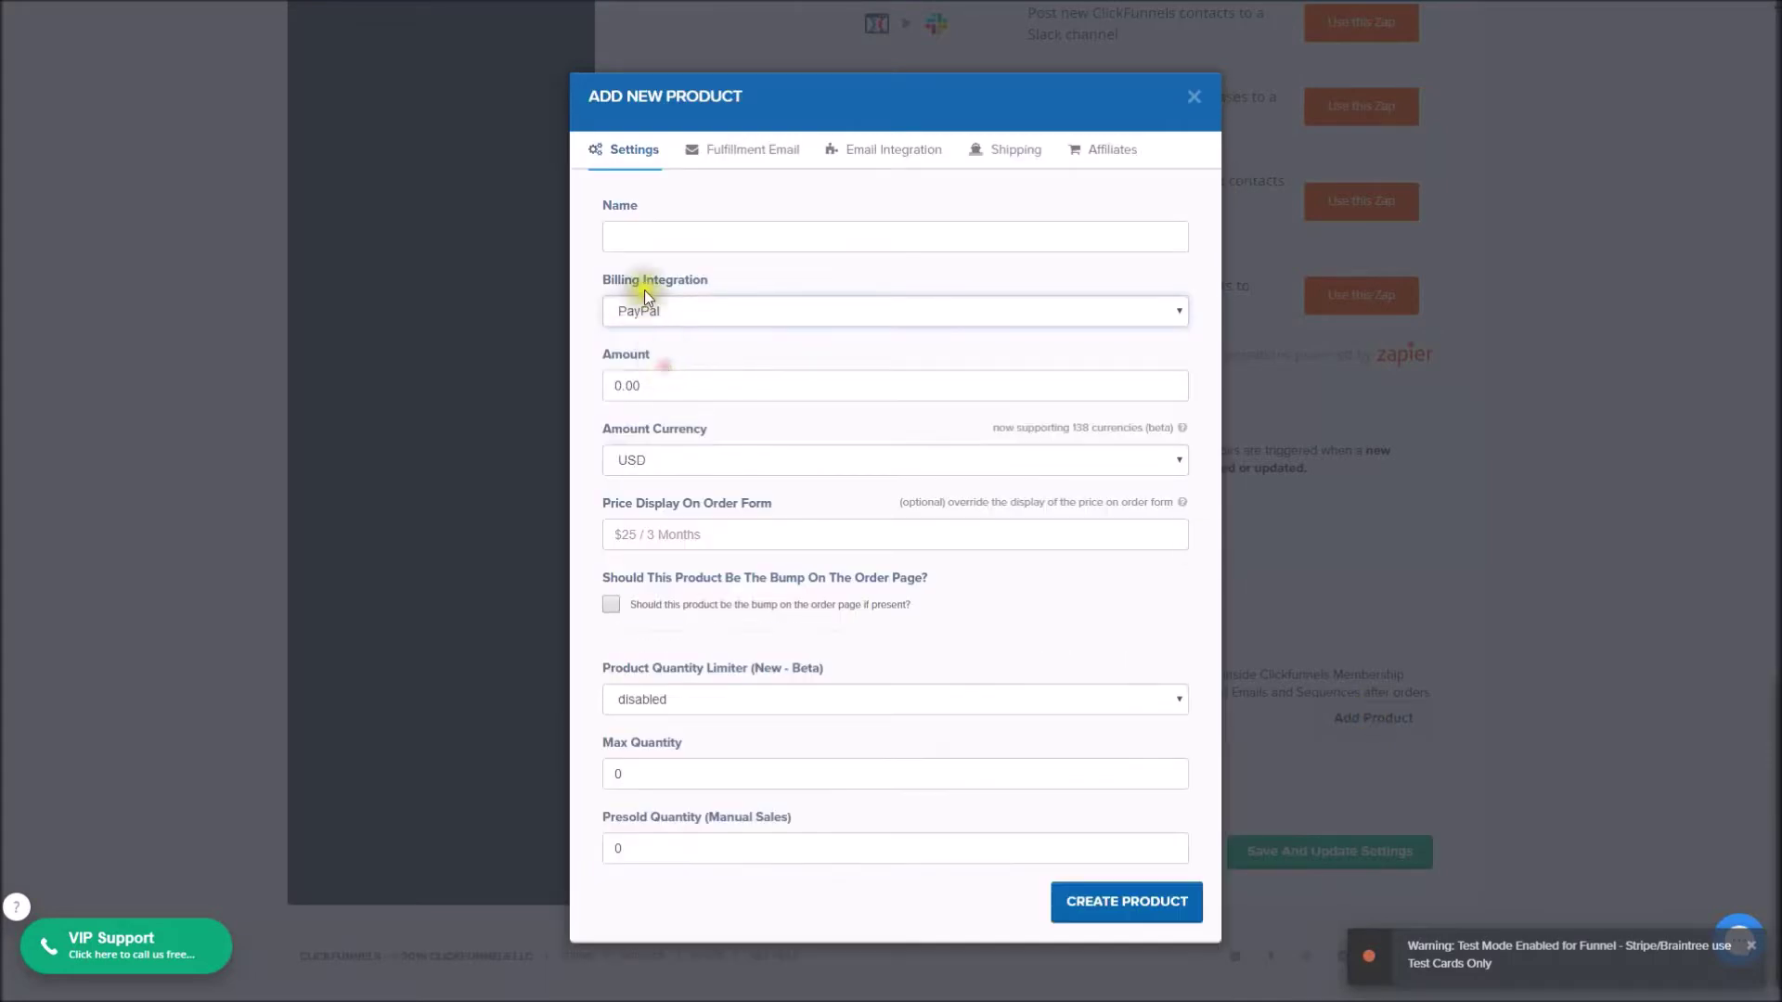
click(625, 236)
text(Pay)
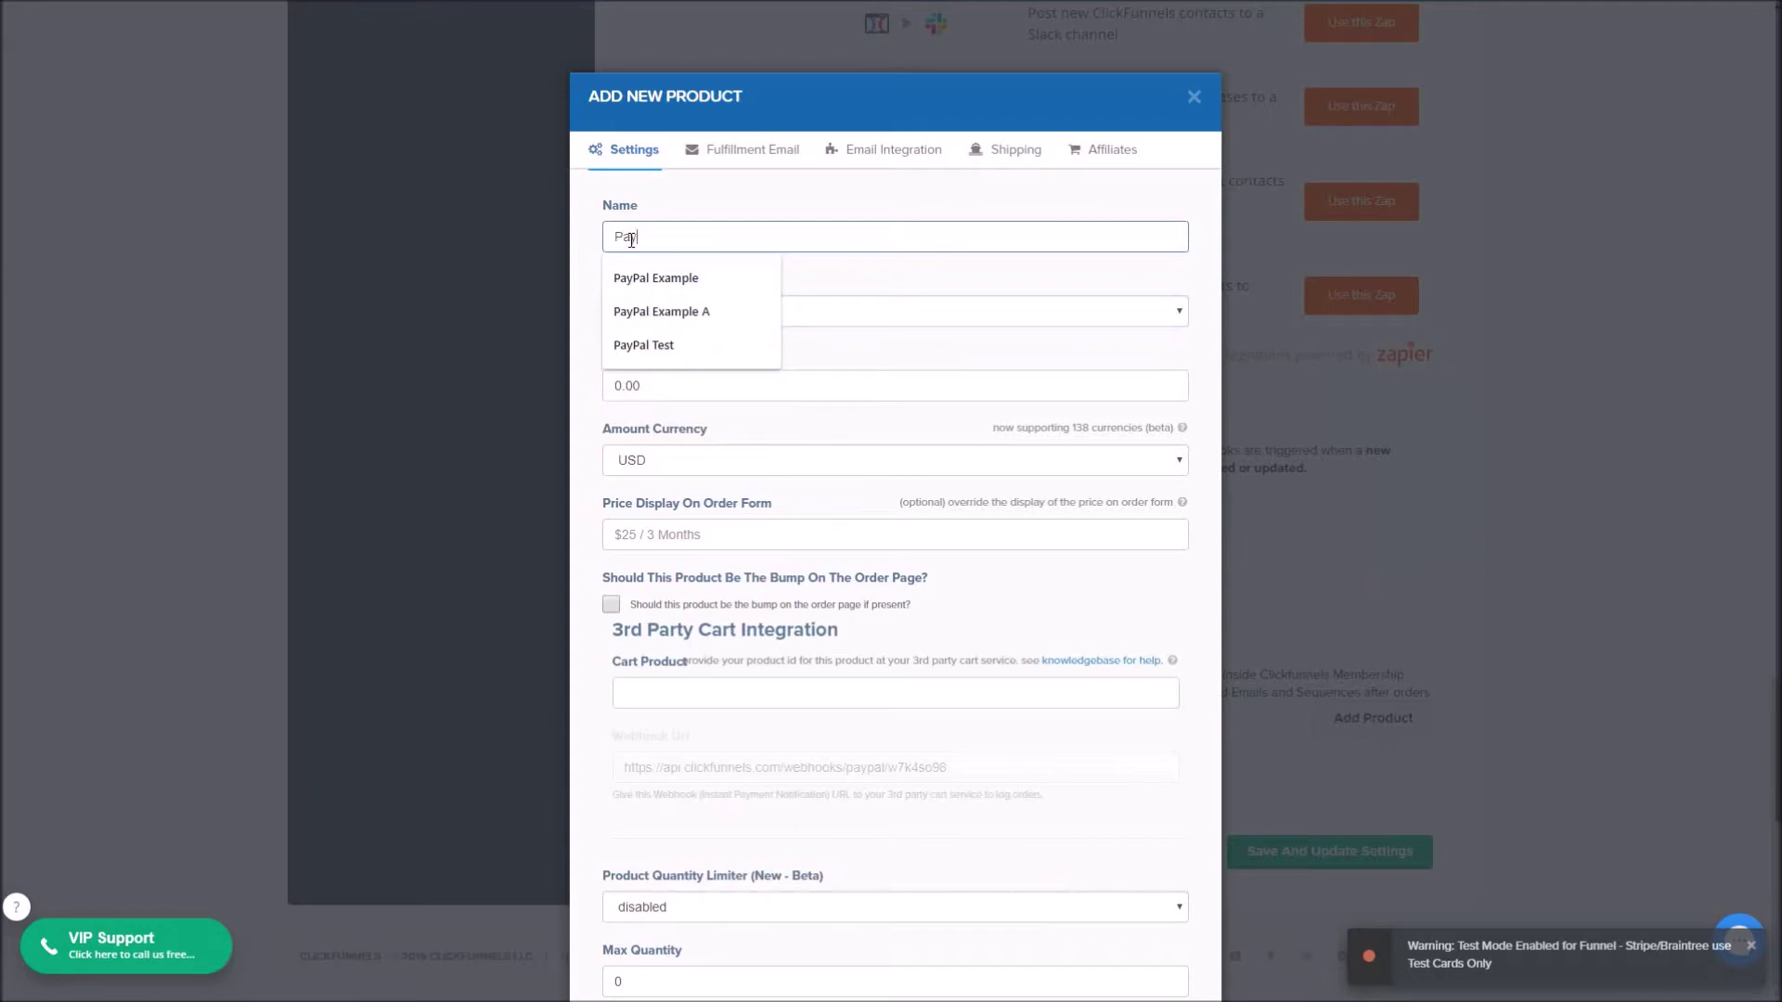
text(Pal v1)
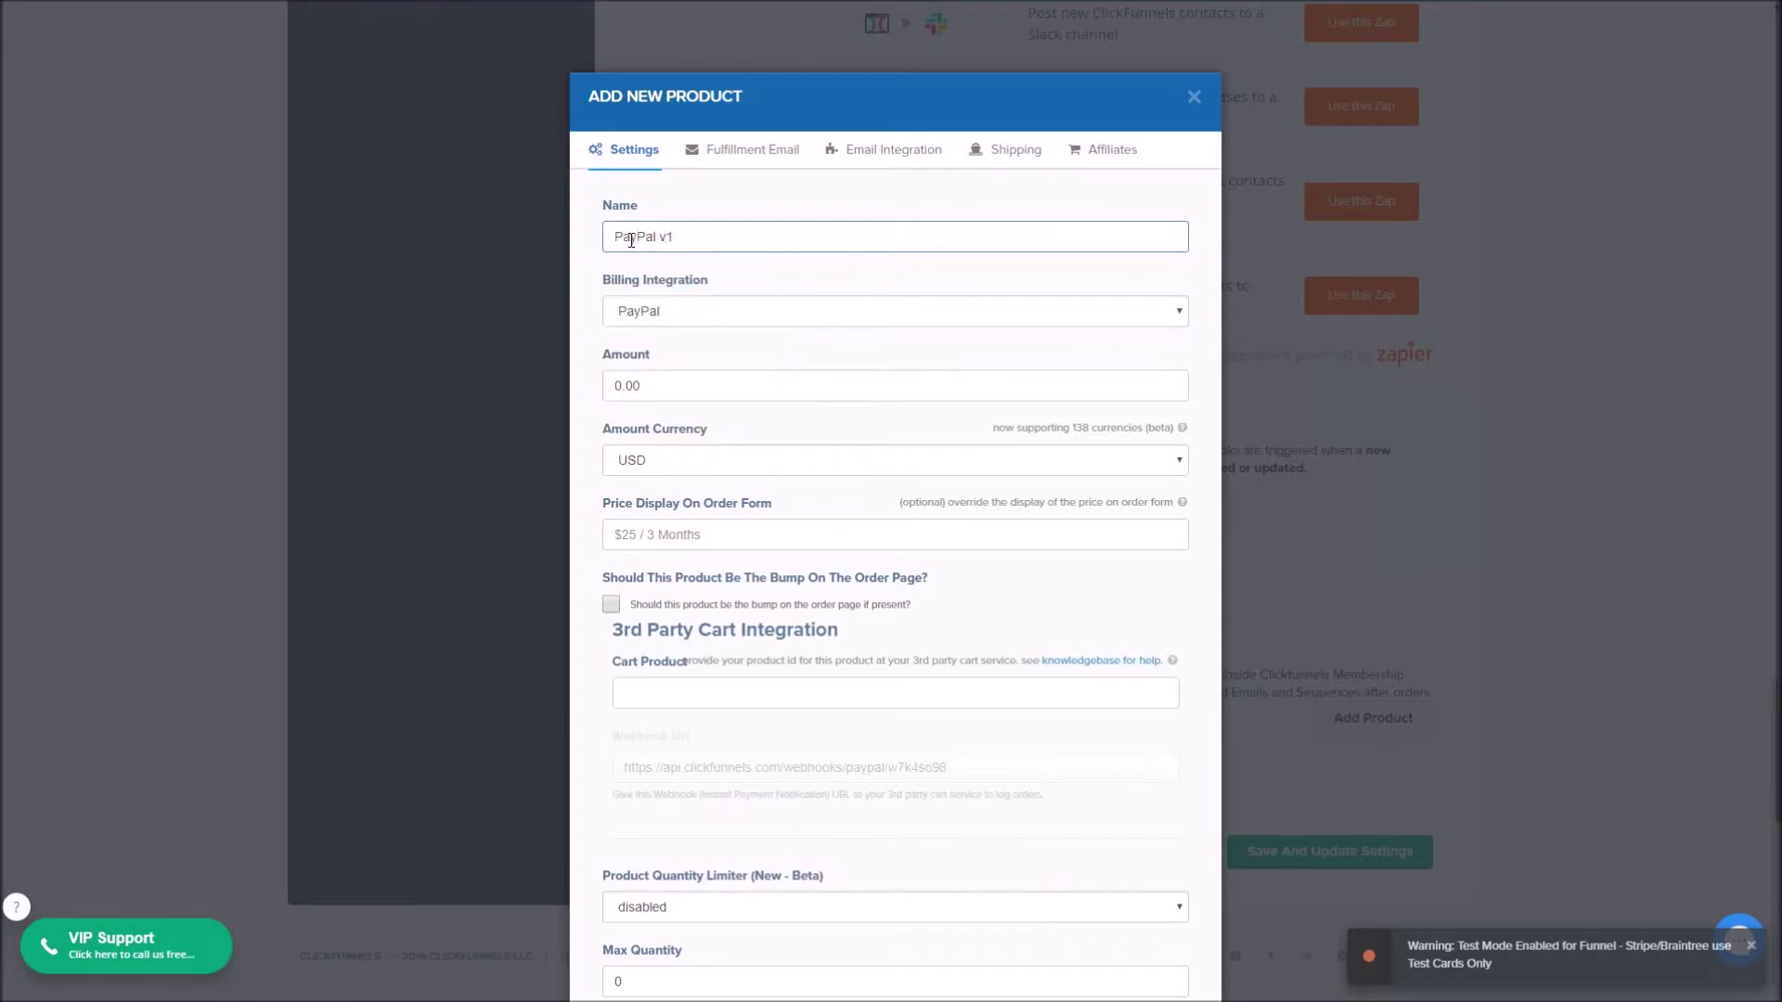
key(Tab)
key(Tab)
text(47)
key(Tab)
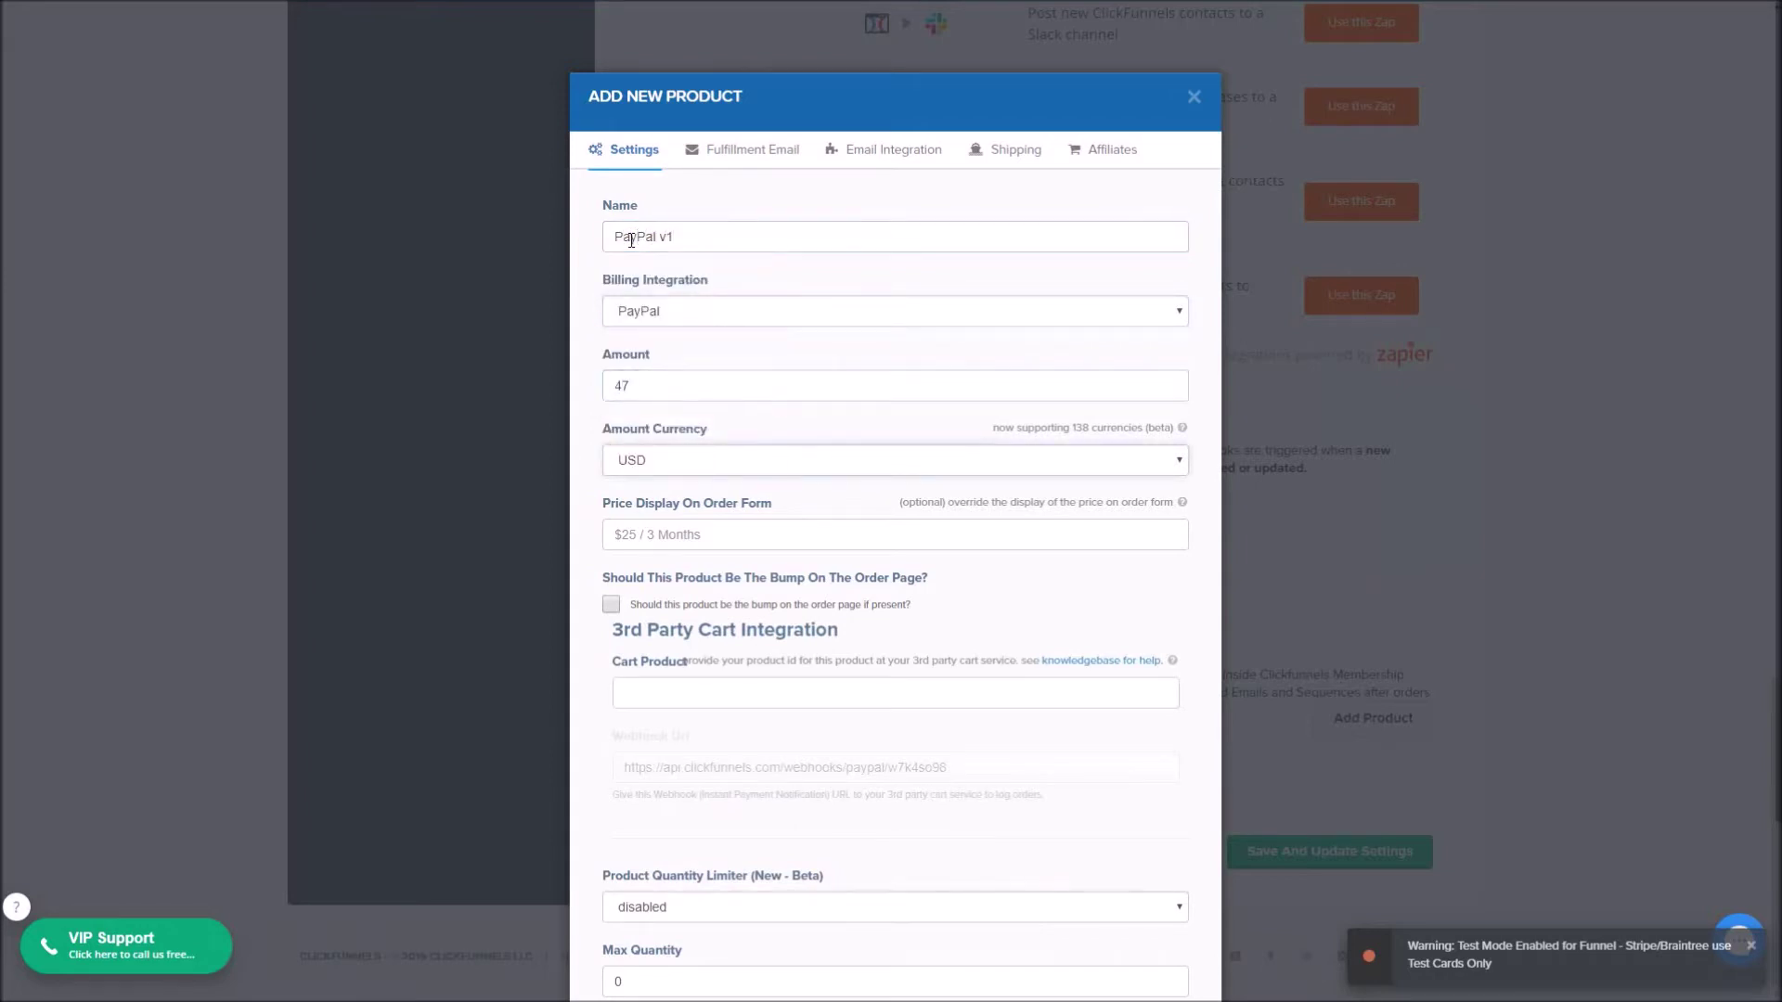
key(Tab)
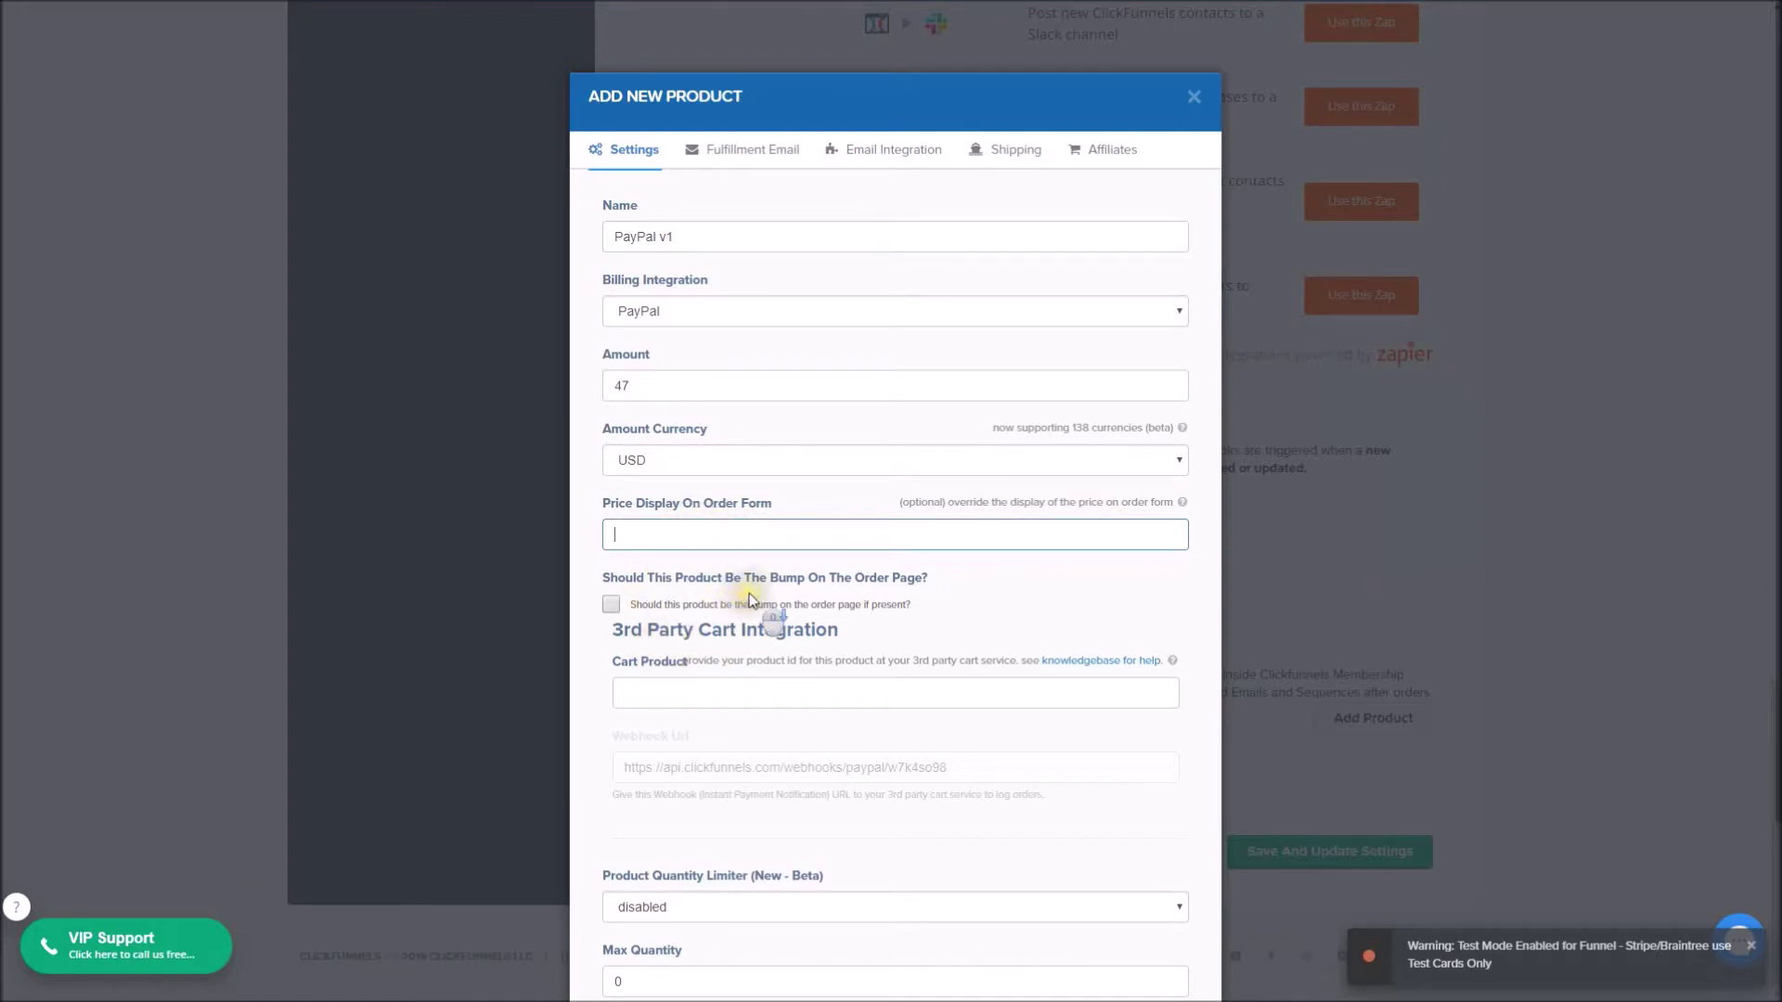
scroll(750, 599, down, 2)
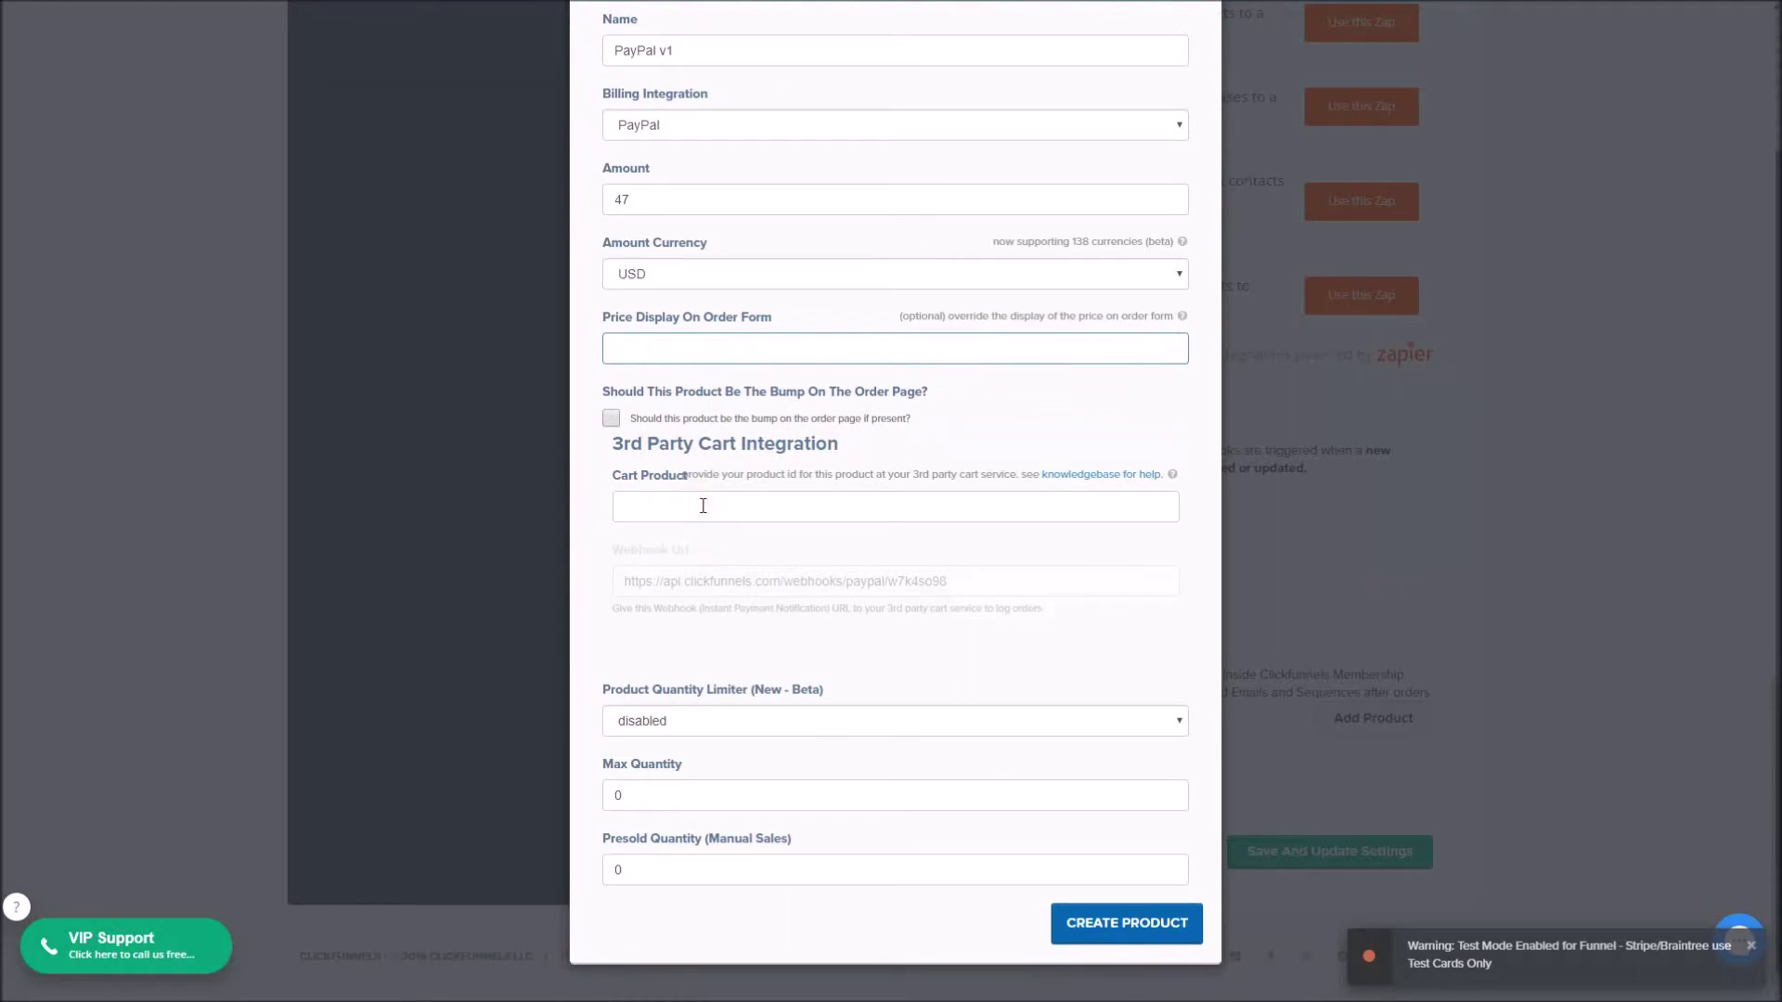
scroll(703, 506, up, 1)
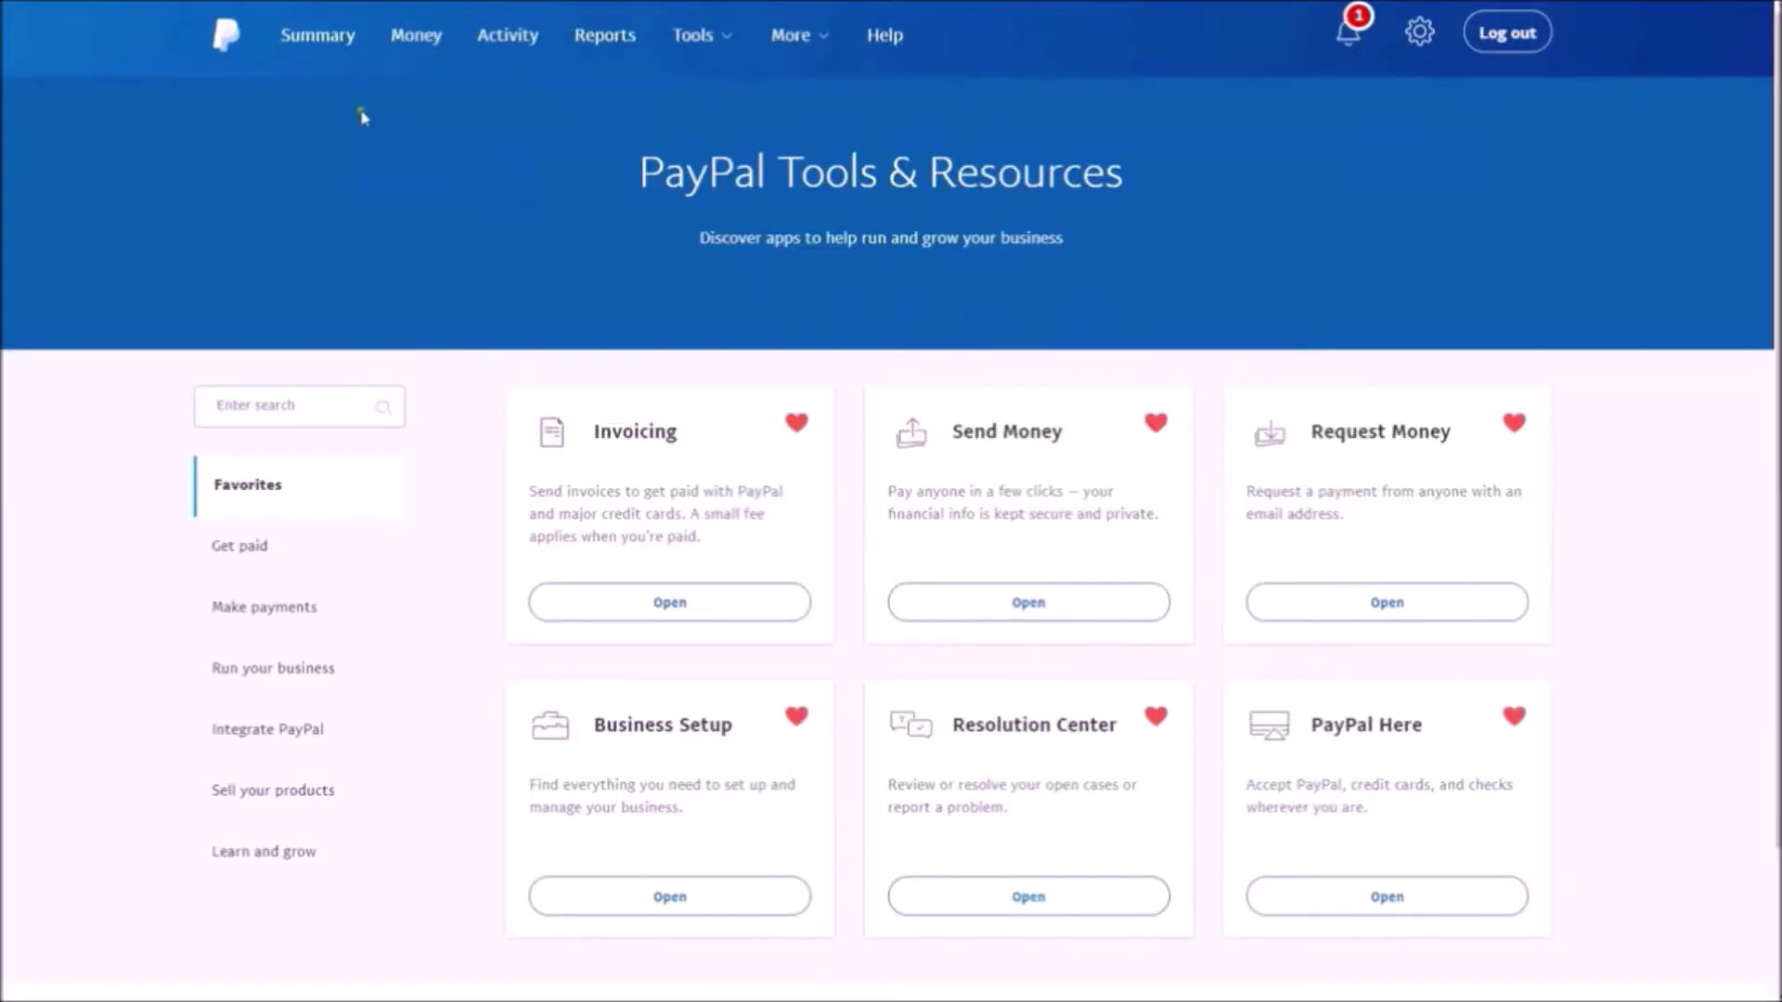
Step: Go to Tools > All Tools > Integrate PayPal and open the PayPal buttons tool
click(698, 35)
click(270, 741)
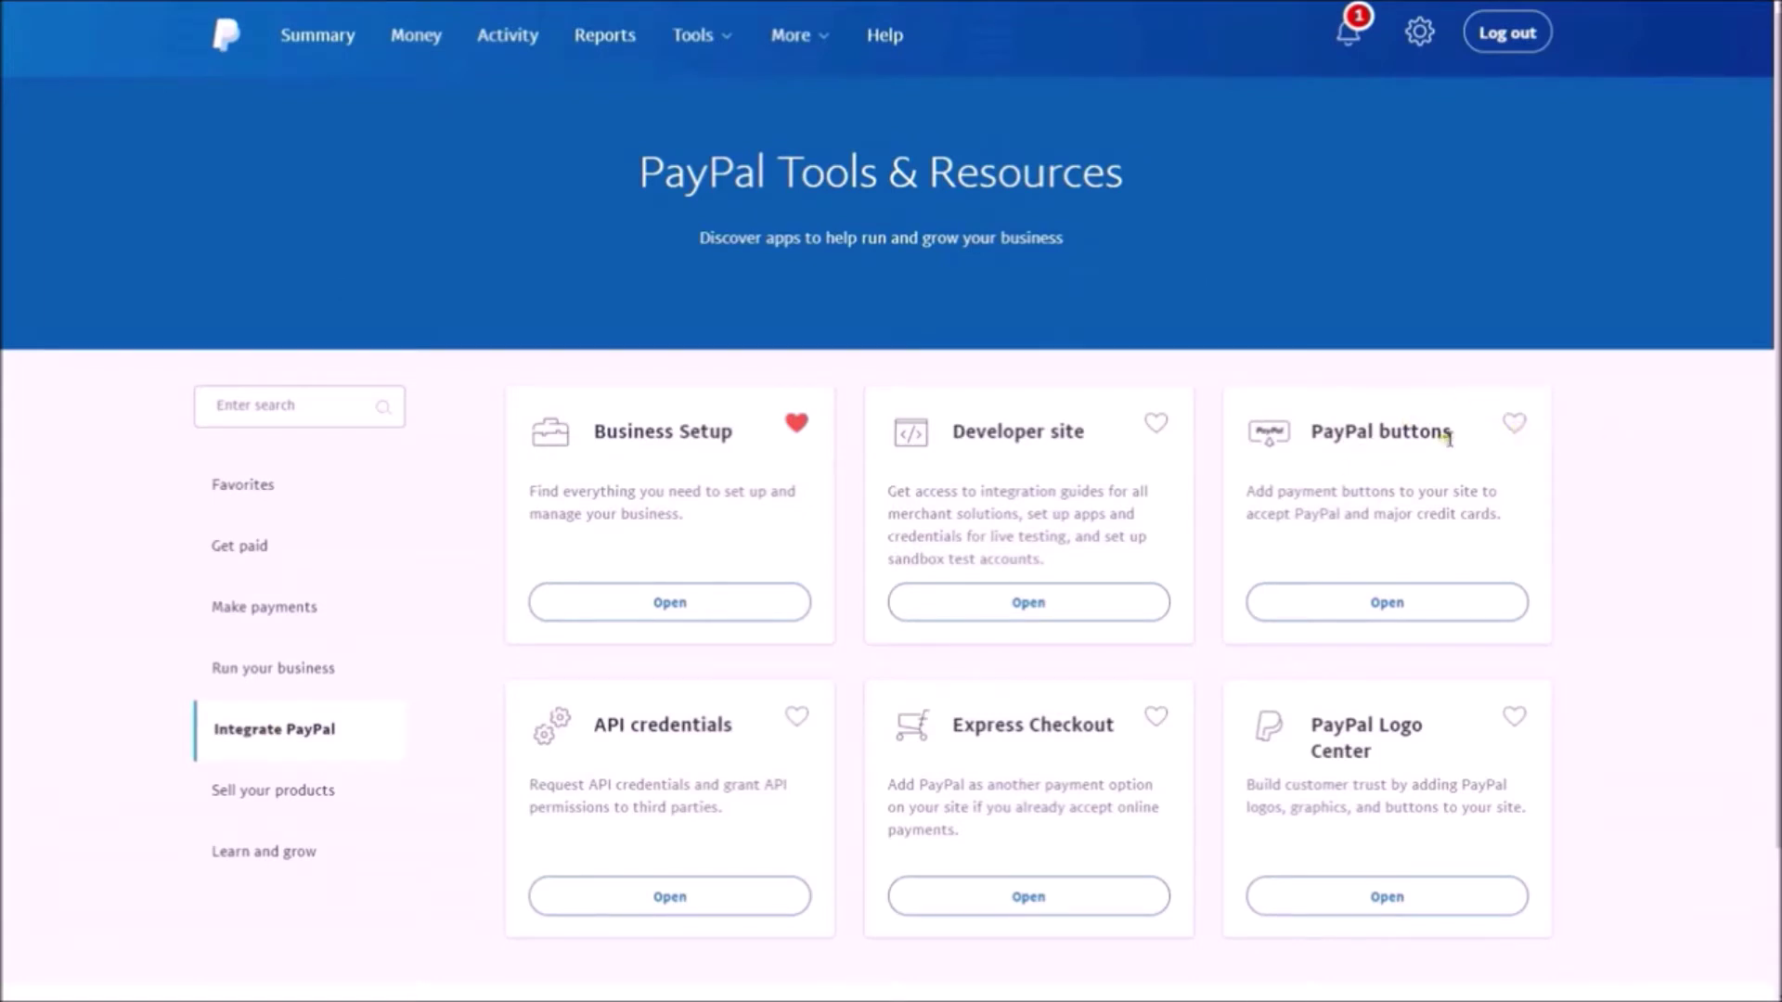
click(1386, 605)
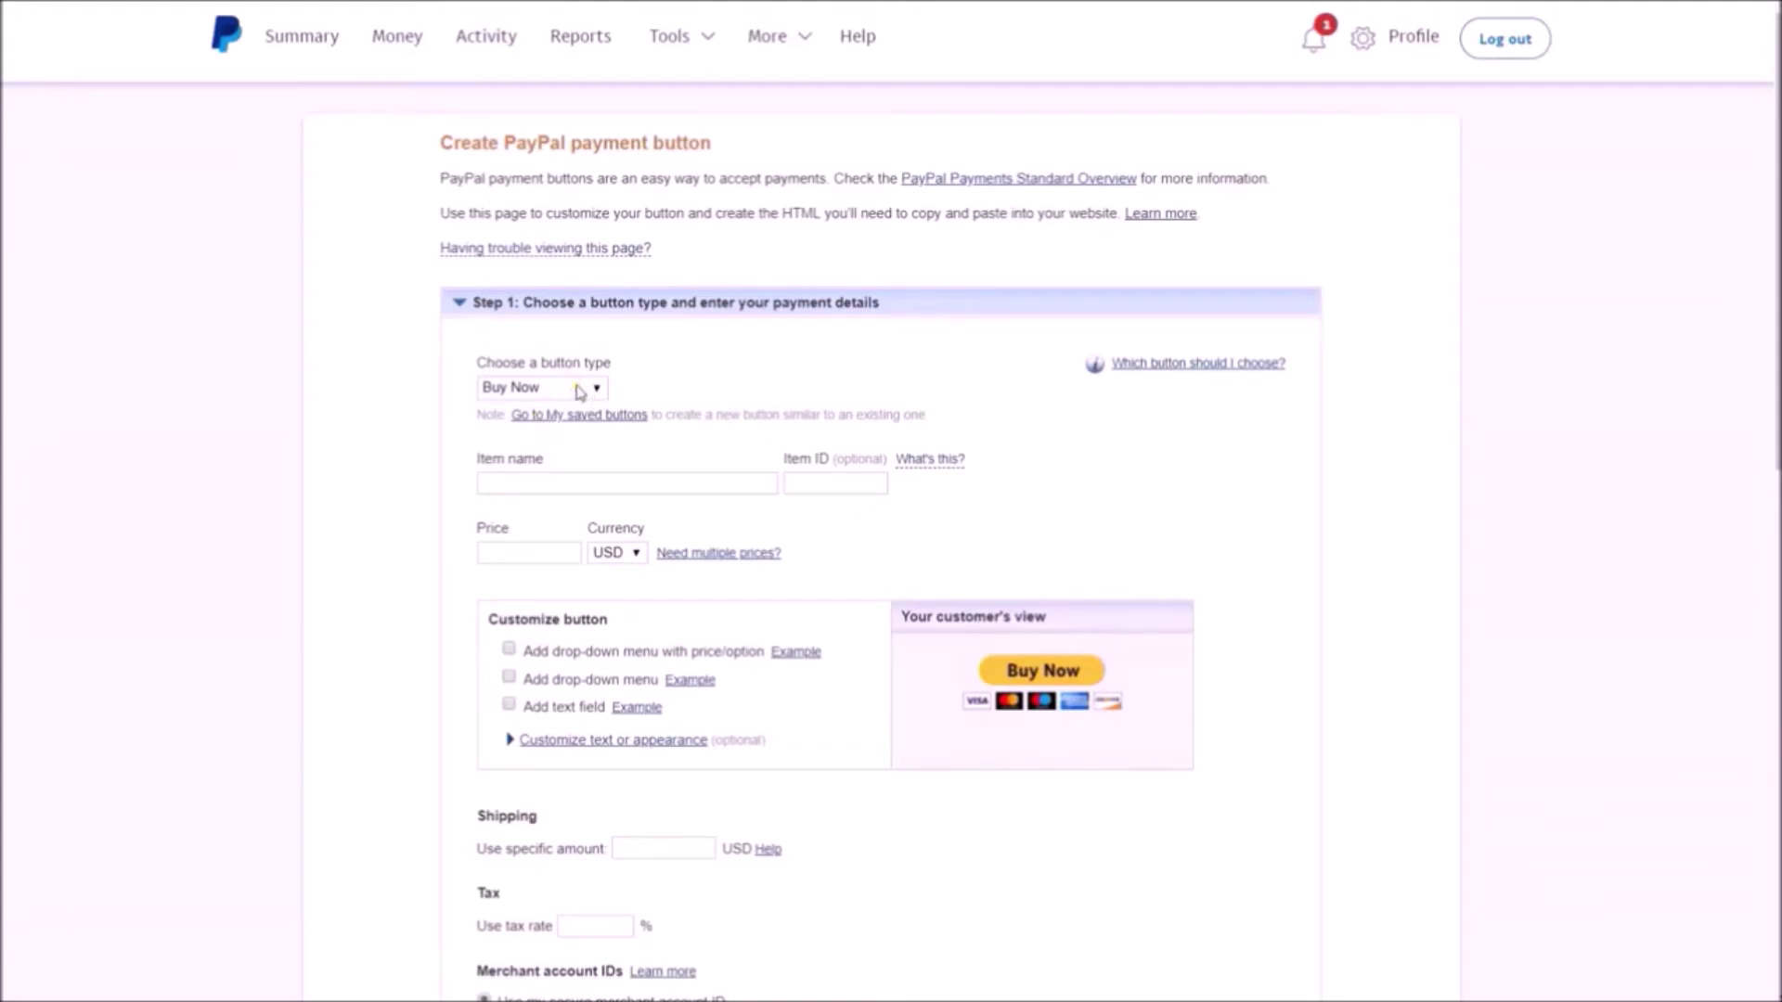
Step: Enter 'ClickFunnels' as the item name and CF-001 as the item ID
scroll(720, 406, down, 10)
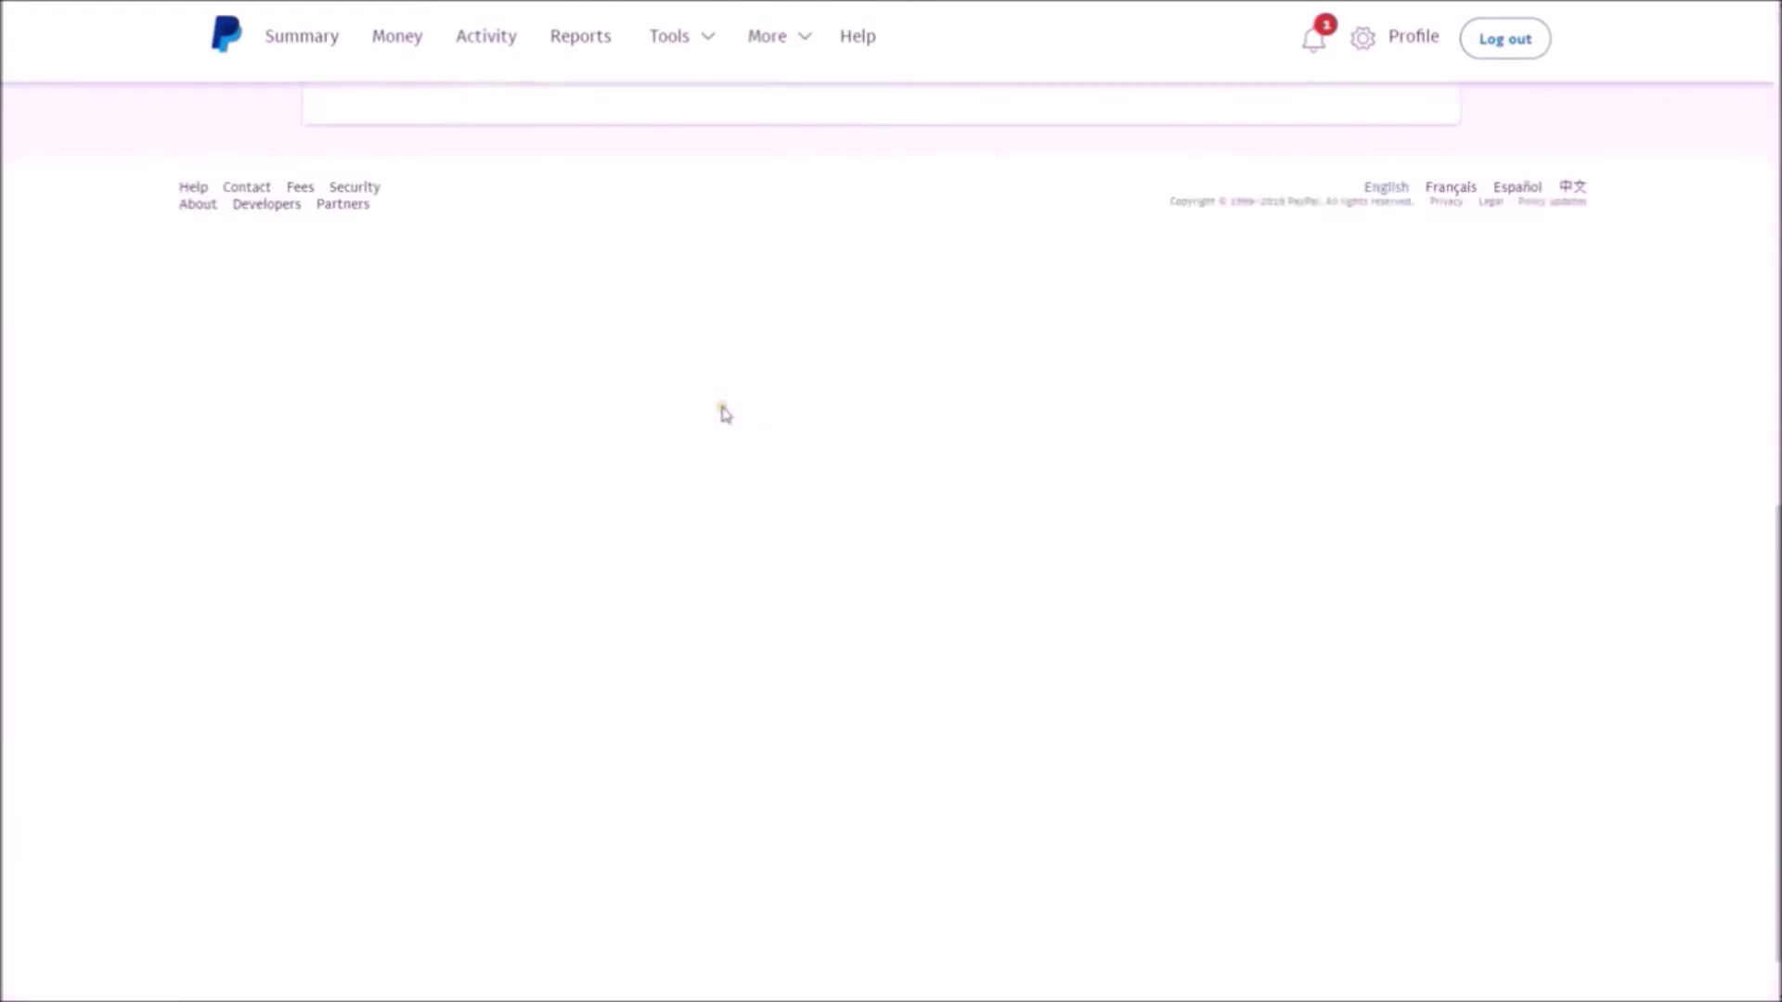
scroll(724, 411, up, 8)
scroll(726, 415, up, 2)
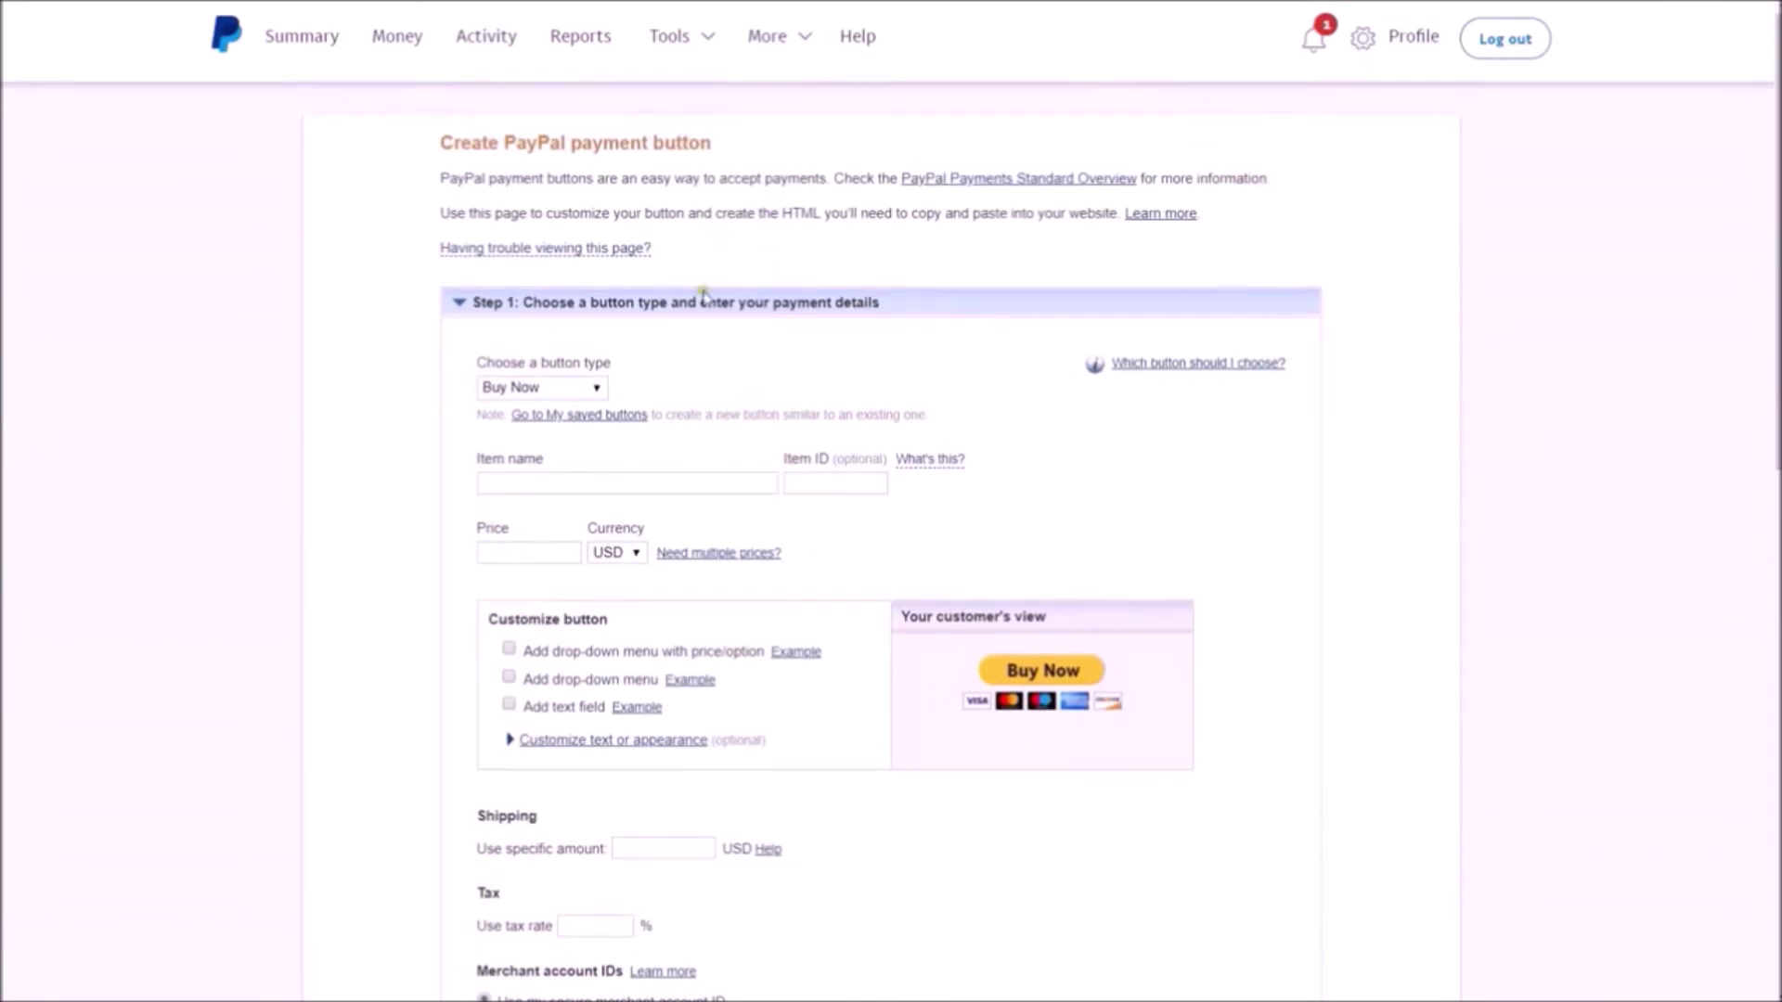
click(663, 490)
text(ClickFunnels)
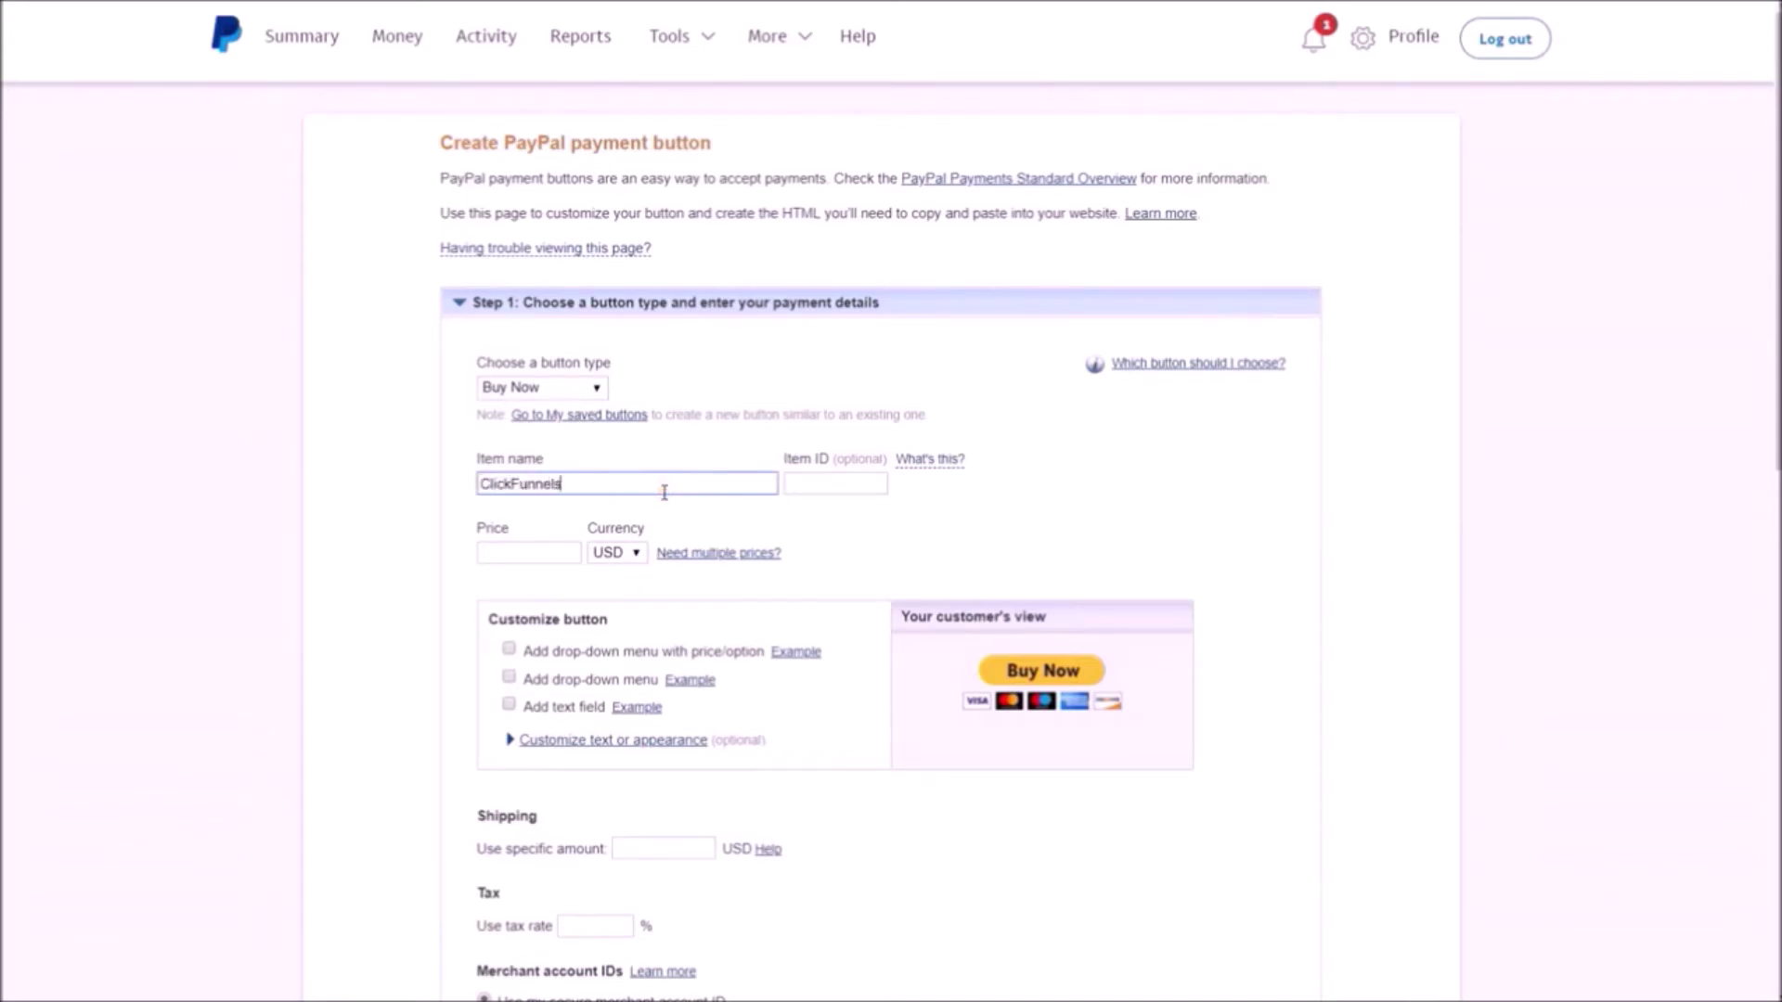
key(Tab)
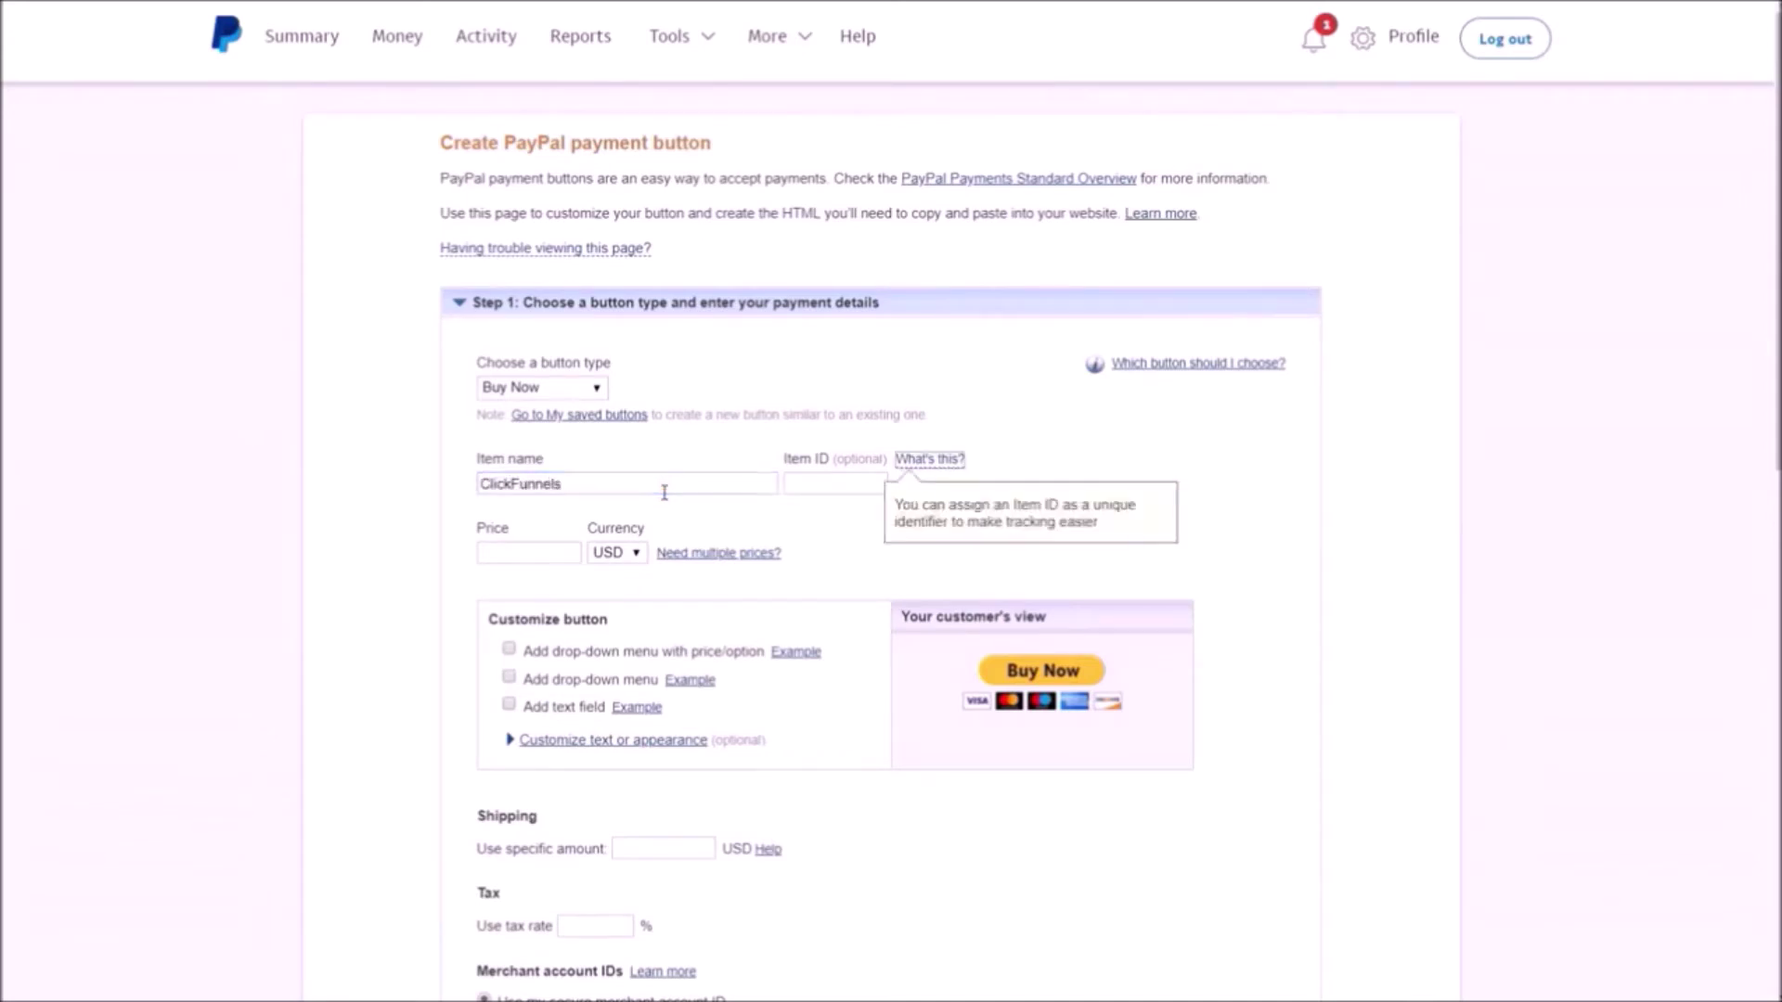
key(Tab)
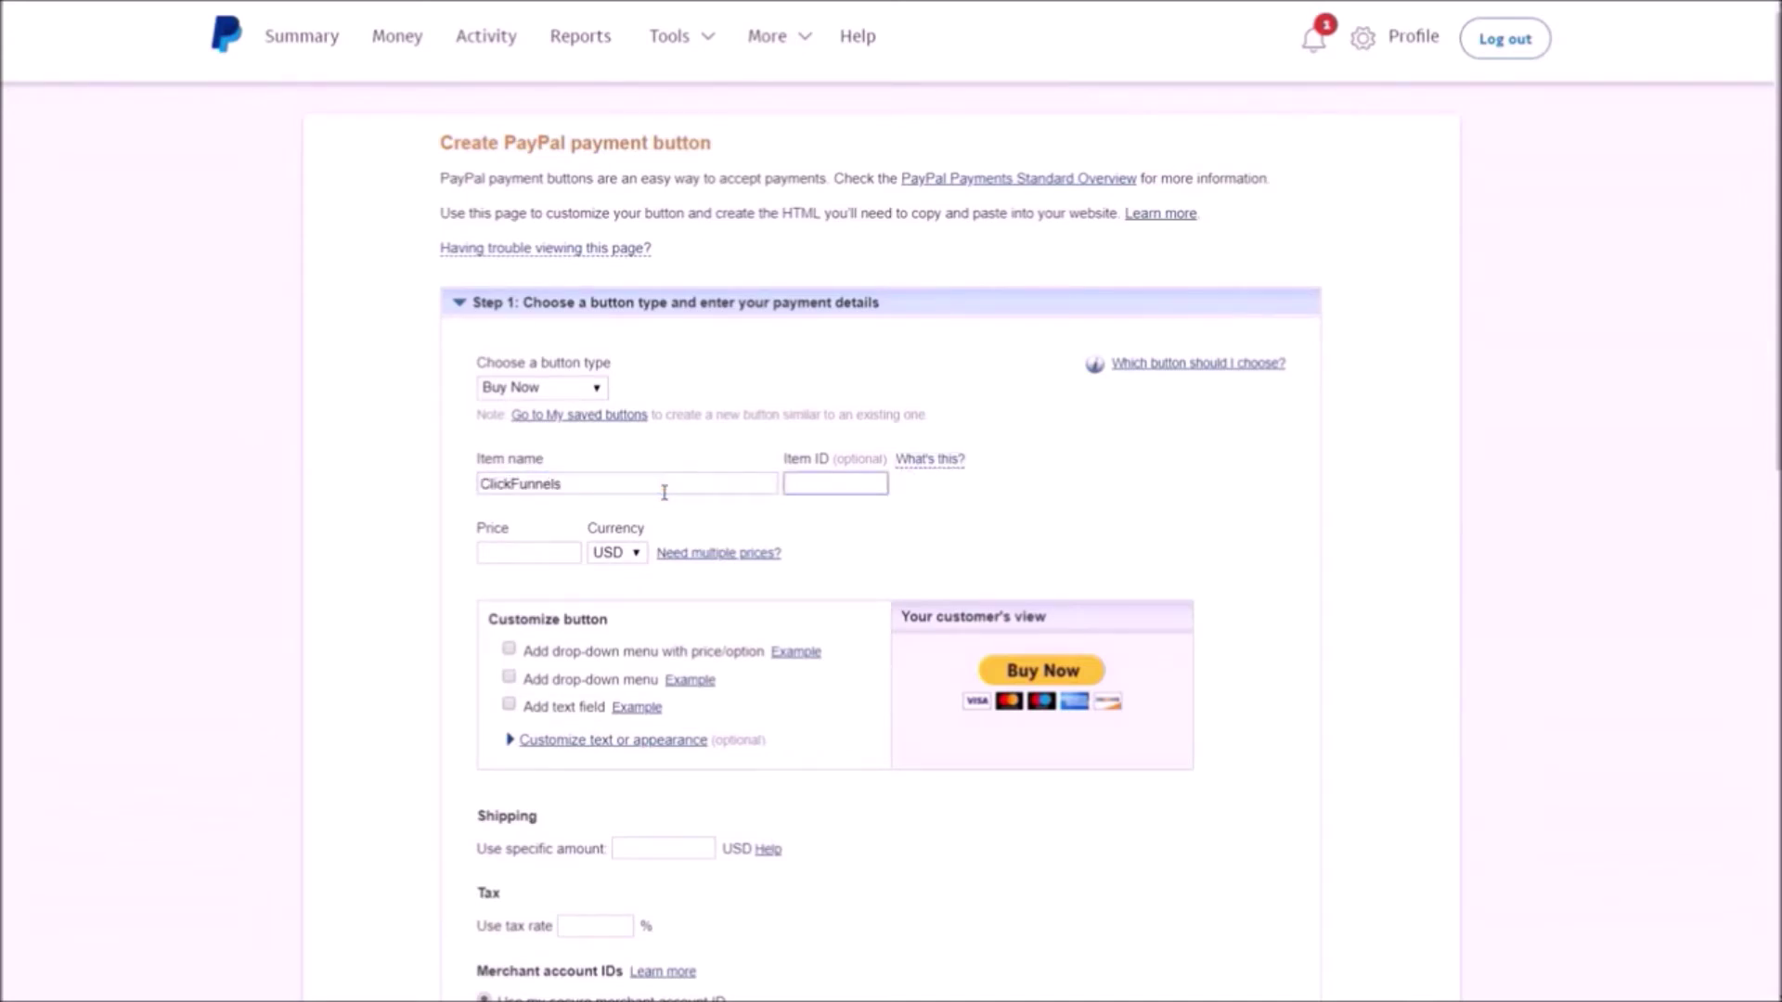
text(CF-001)
Step: Set the button price to 47 USD and add a price-option drop-down menu
click(536, 551)
text(47)
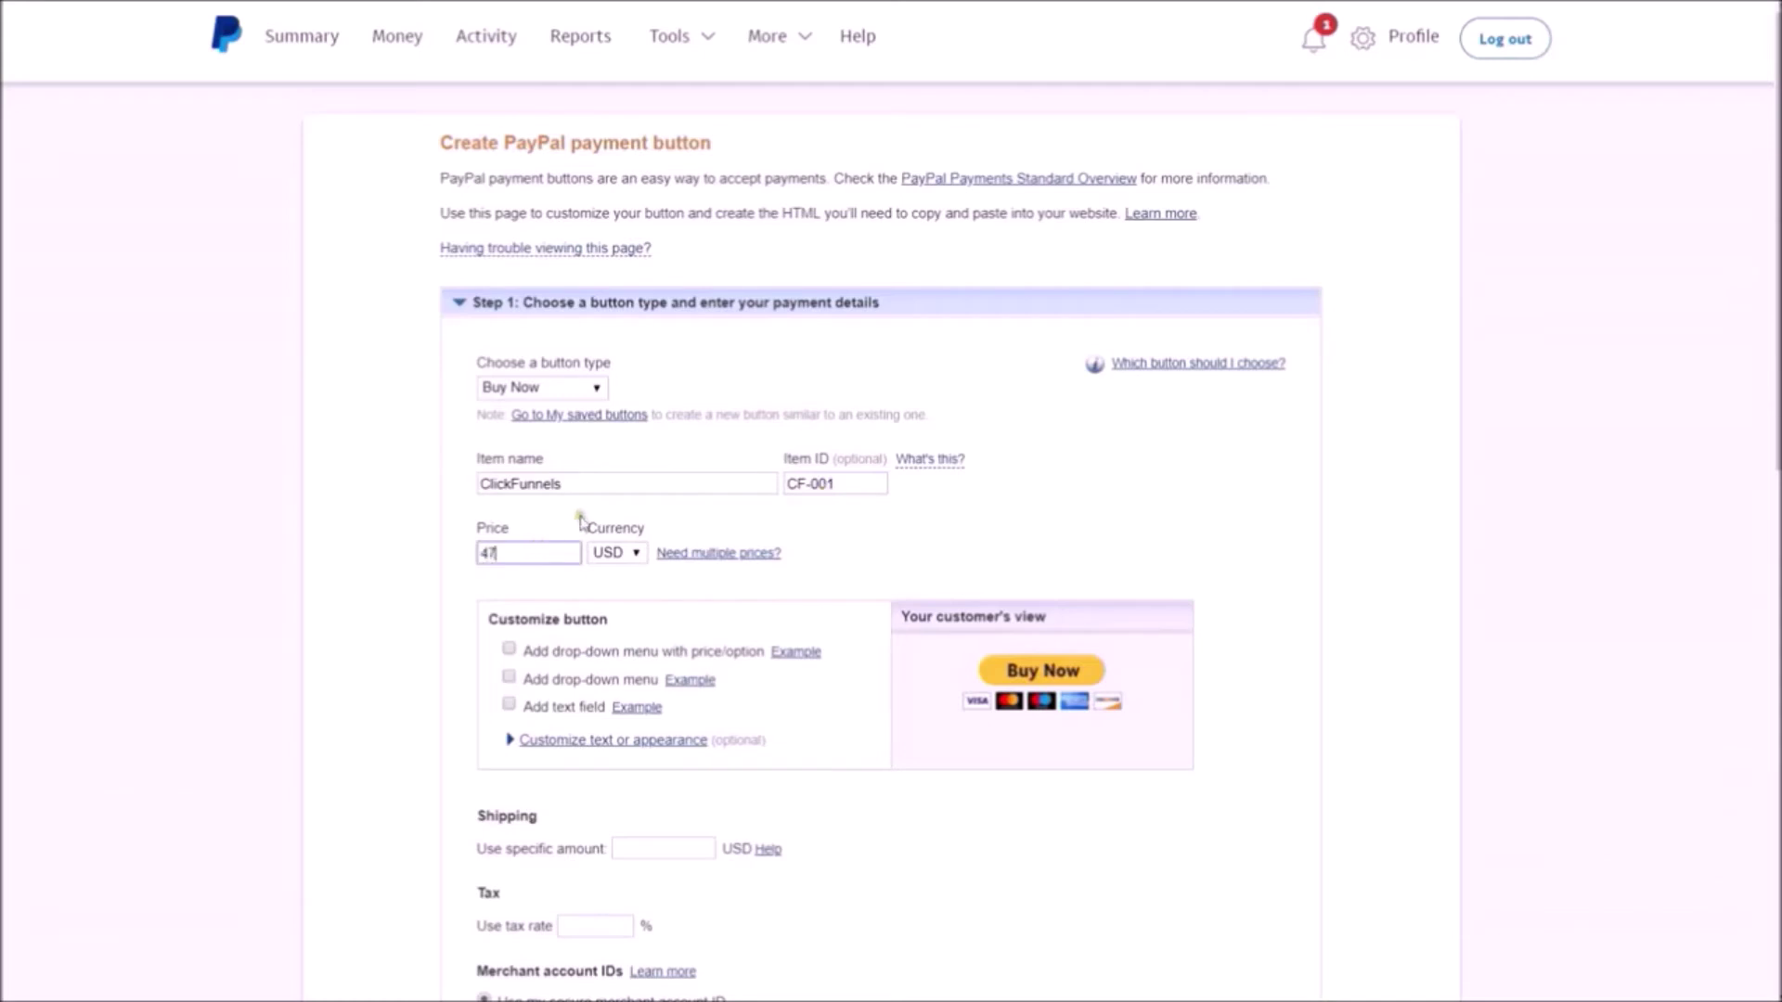
key(Tab)
key(Tab)
click(778, 481)
click(509, 651)
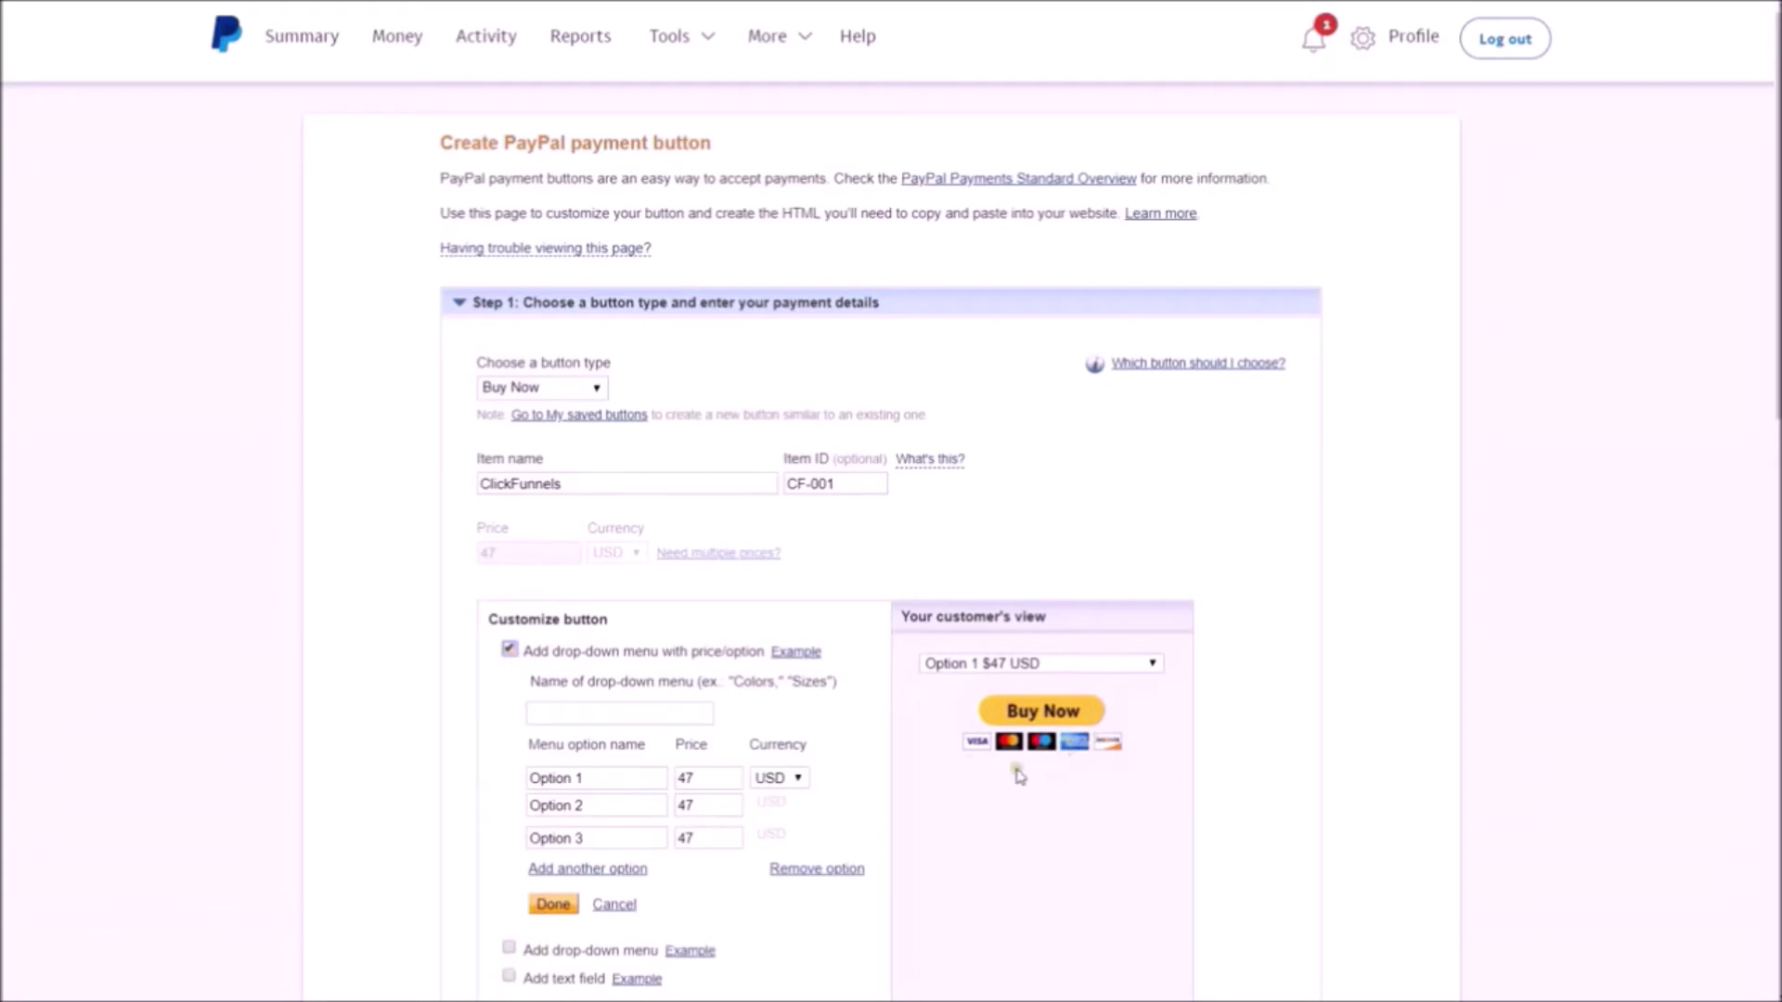
Step: Remove the price-option drop-down again and select the shipping amount field
click(509, 651)
scroll(520, 613, down, 2)
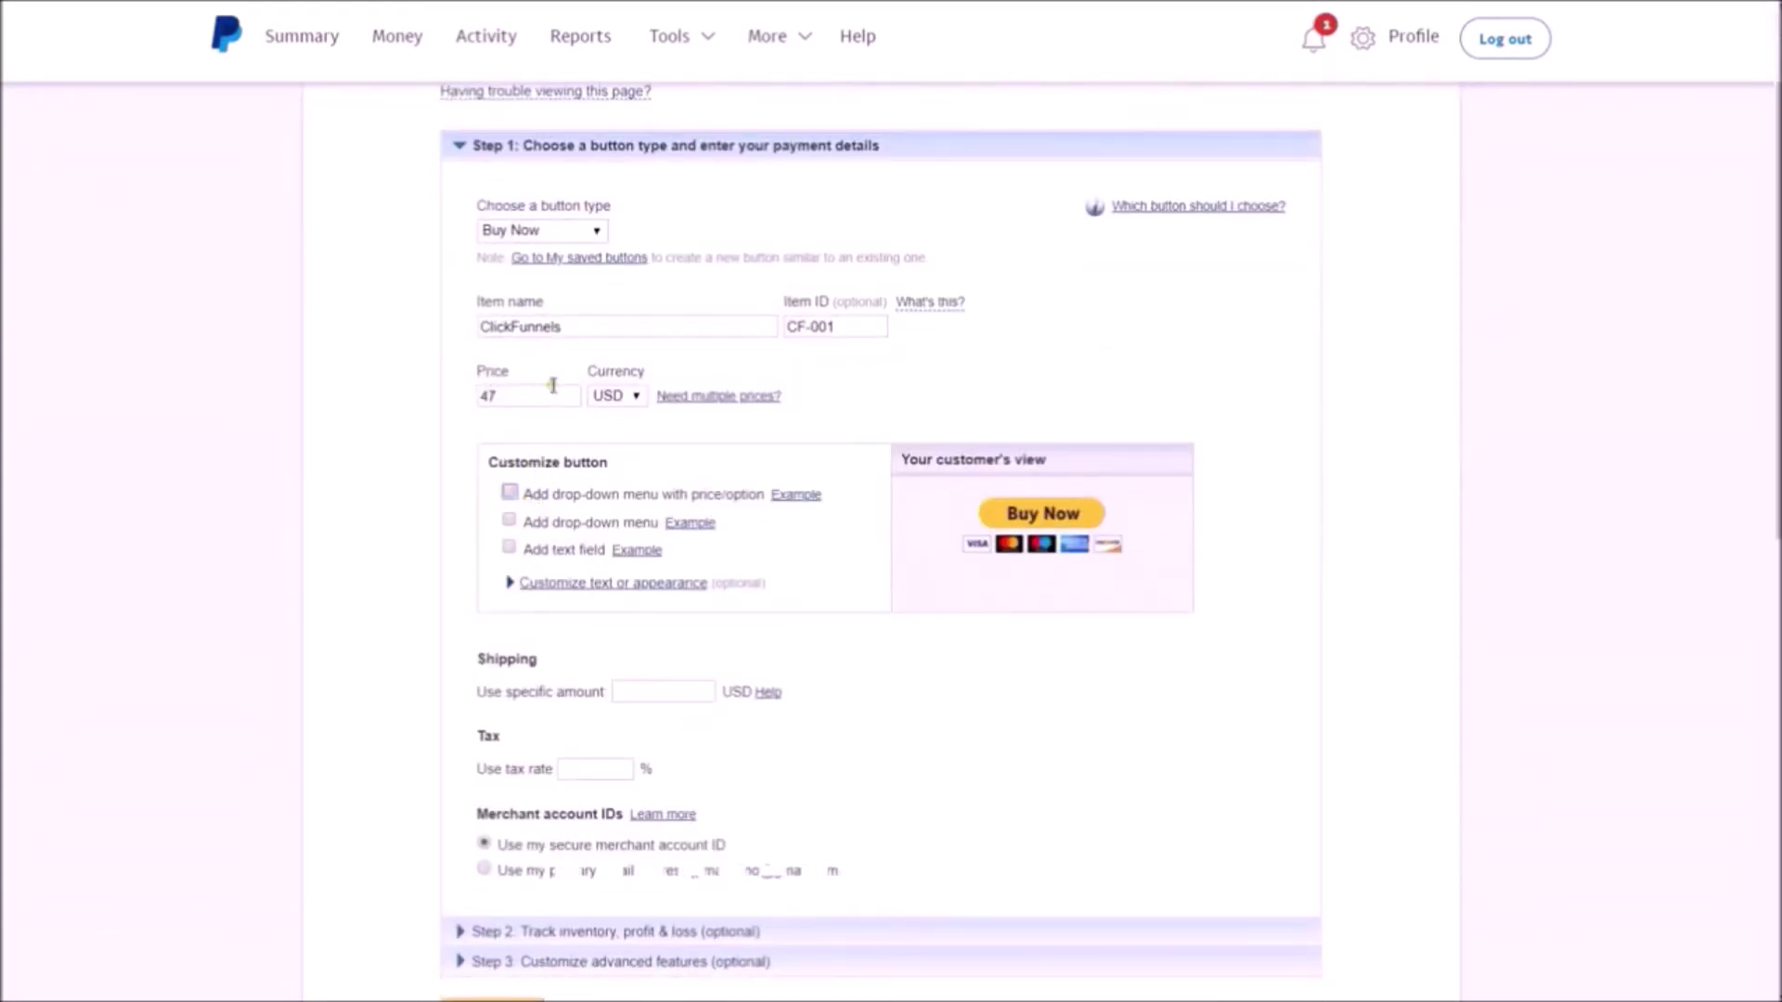
scroll(555, 399, down, 2)
click(629, 535)
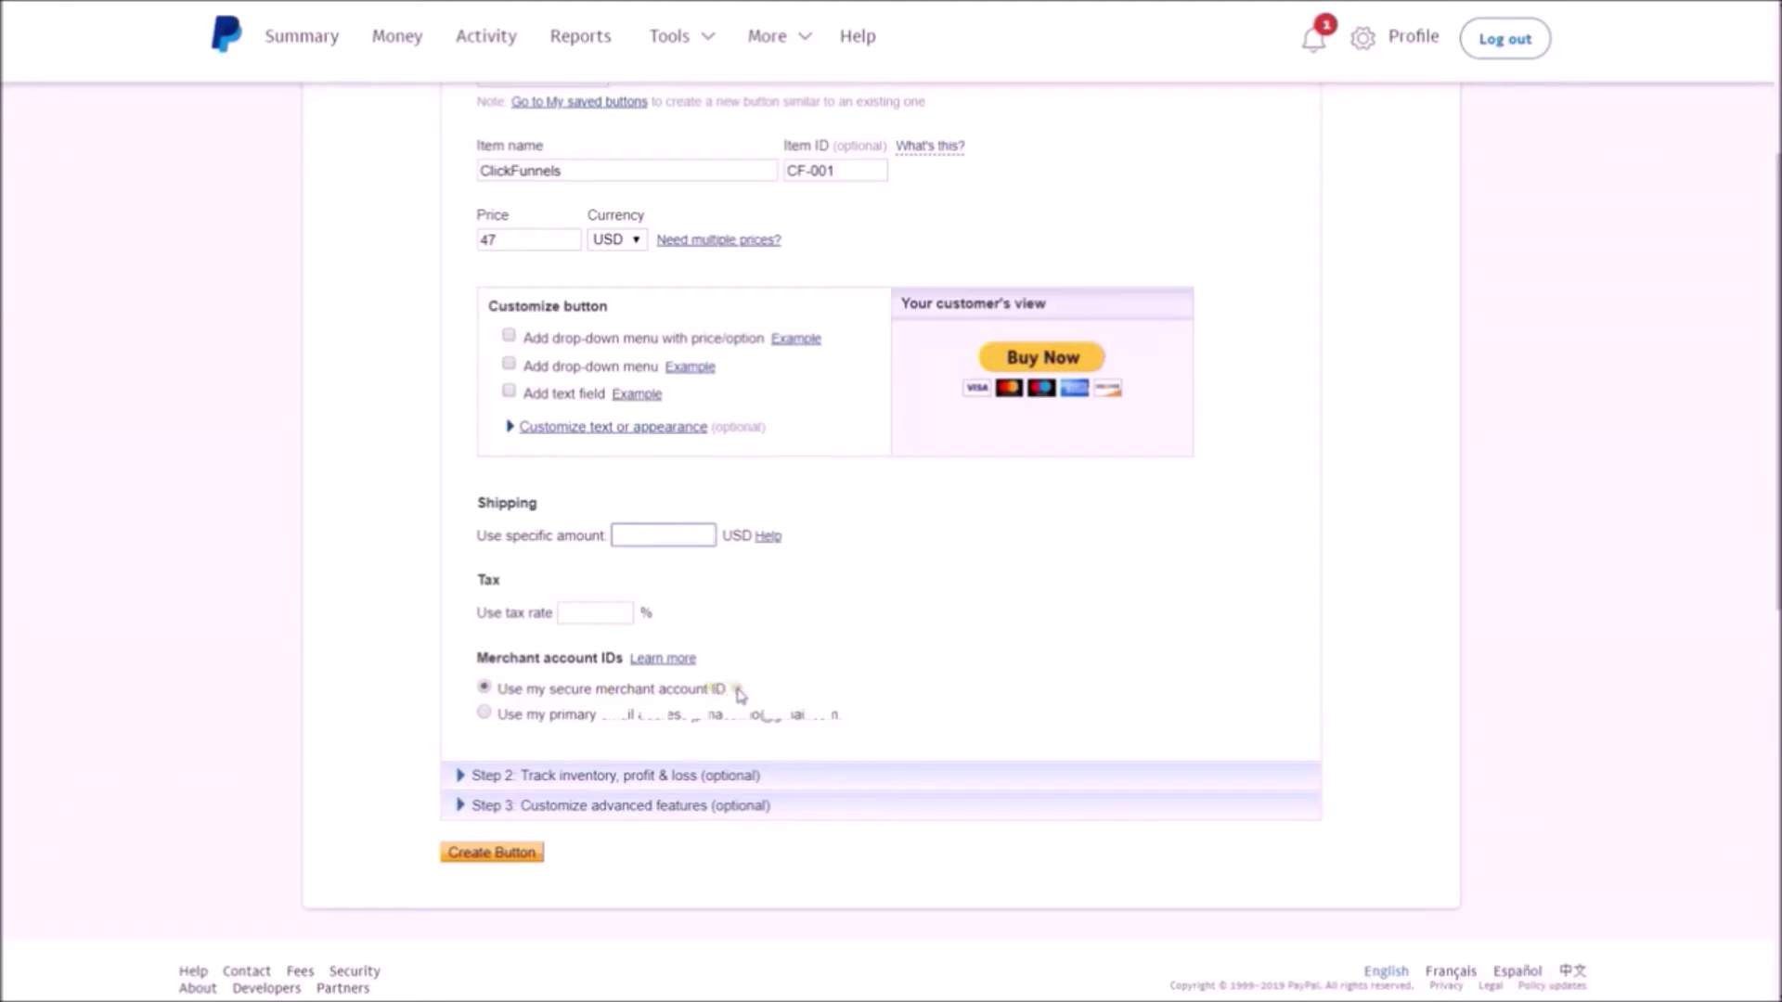
scroll(767, 628, down, 3)
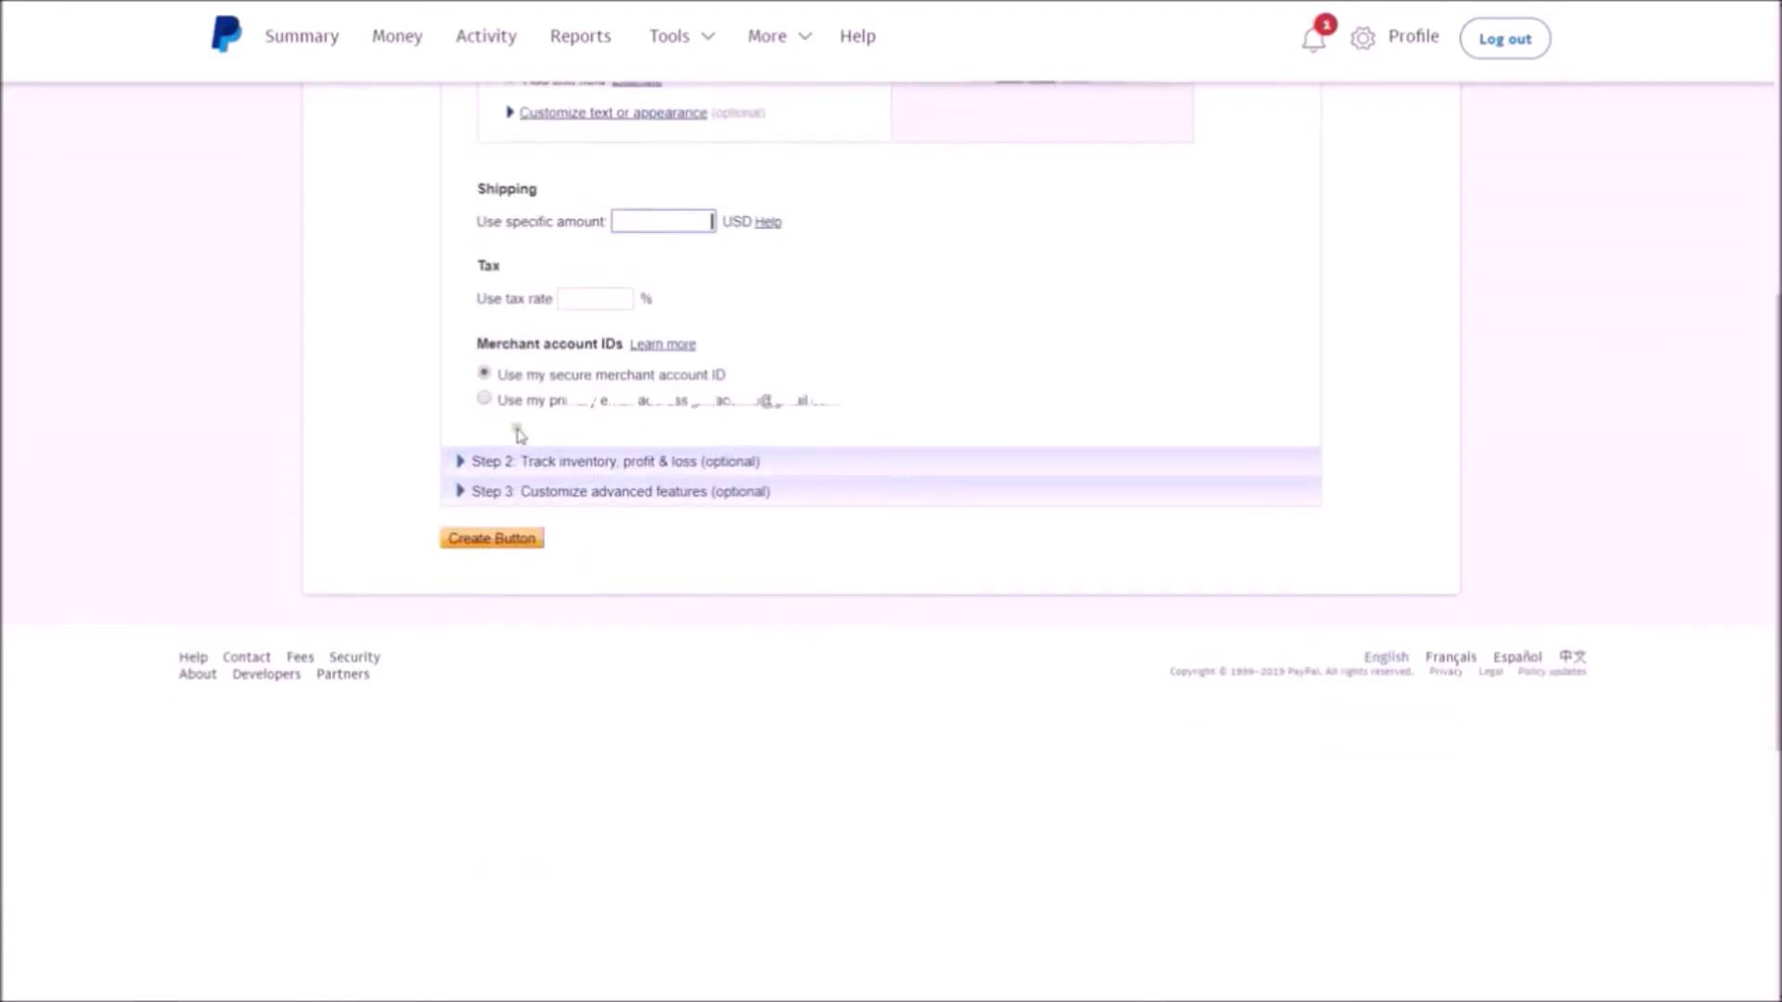
Step: Toggle Track inventory on and back off, then expand Customize advanced features
click(452, 462)
scroll(652, 333, down, 7)
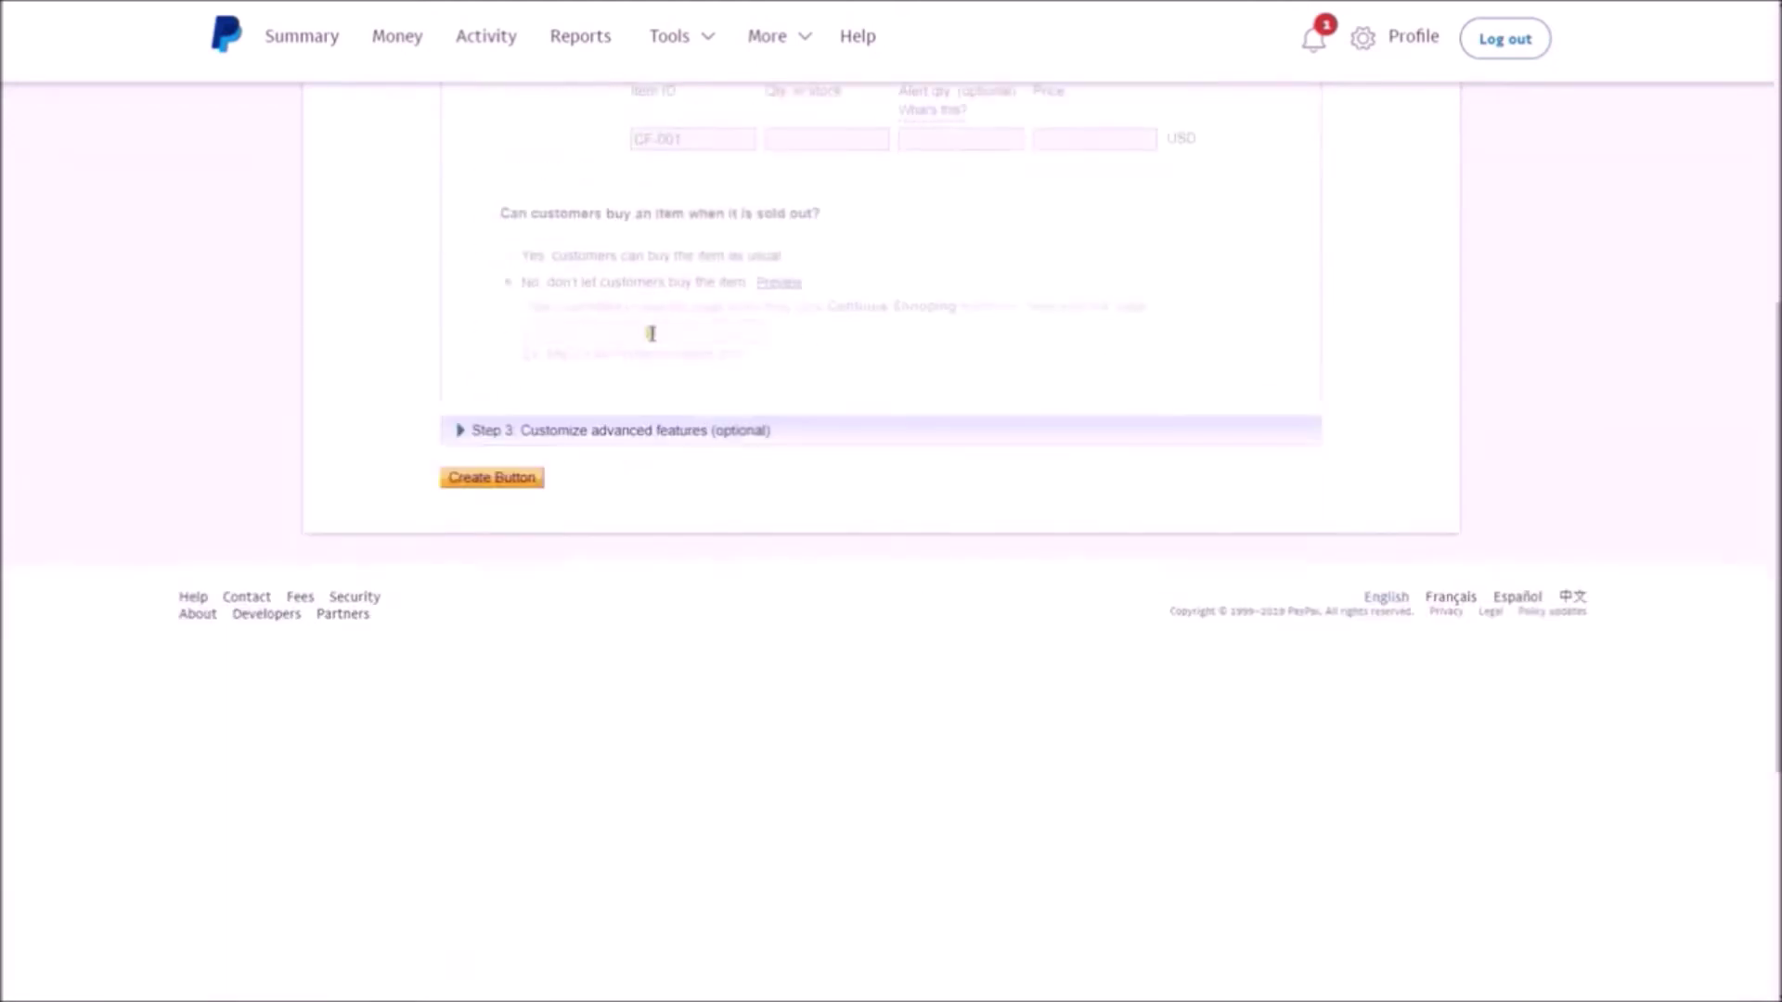
scroll(820, 350, up, 6)
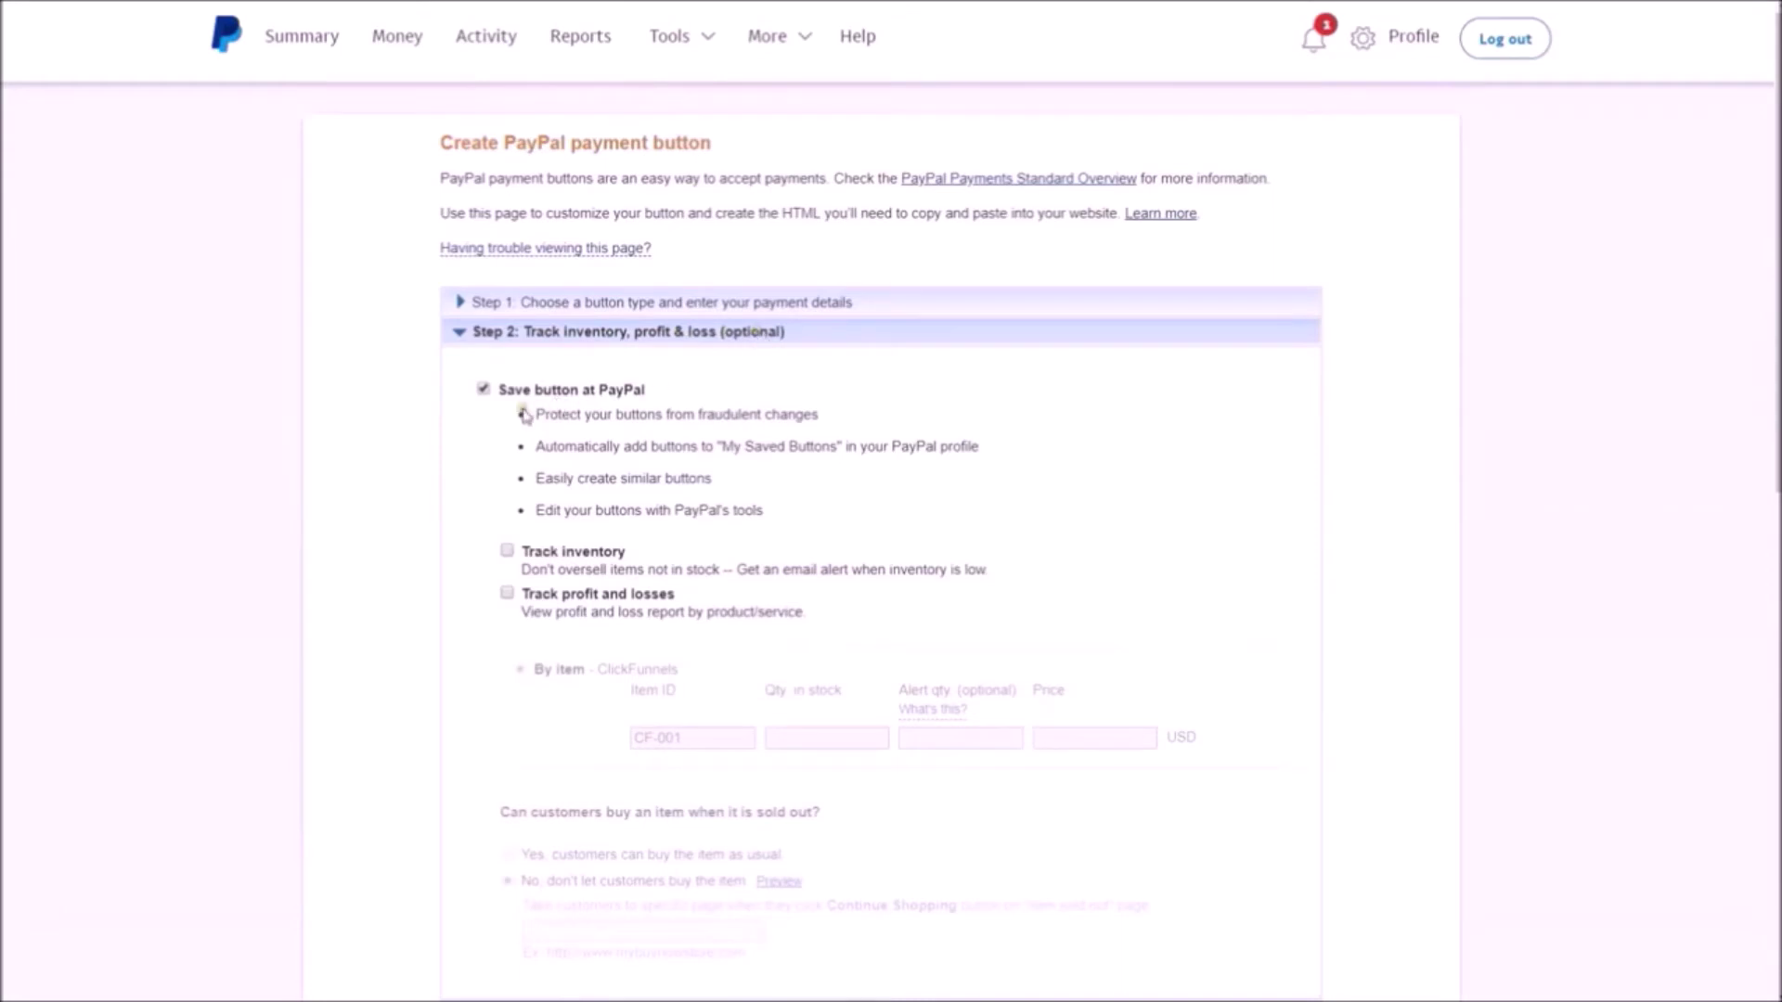
scroll(561, 404, down, 2)
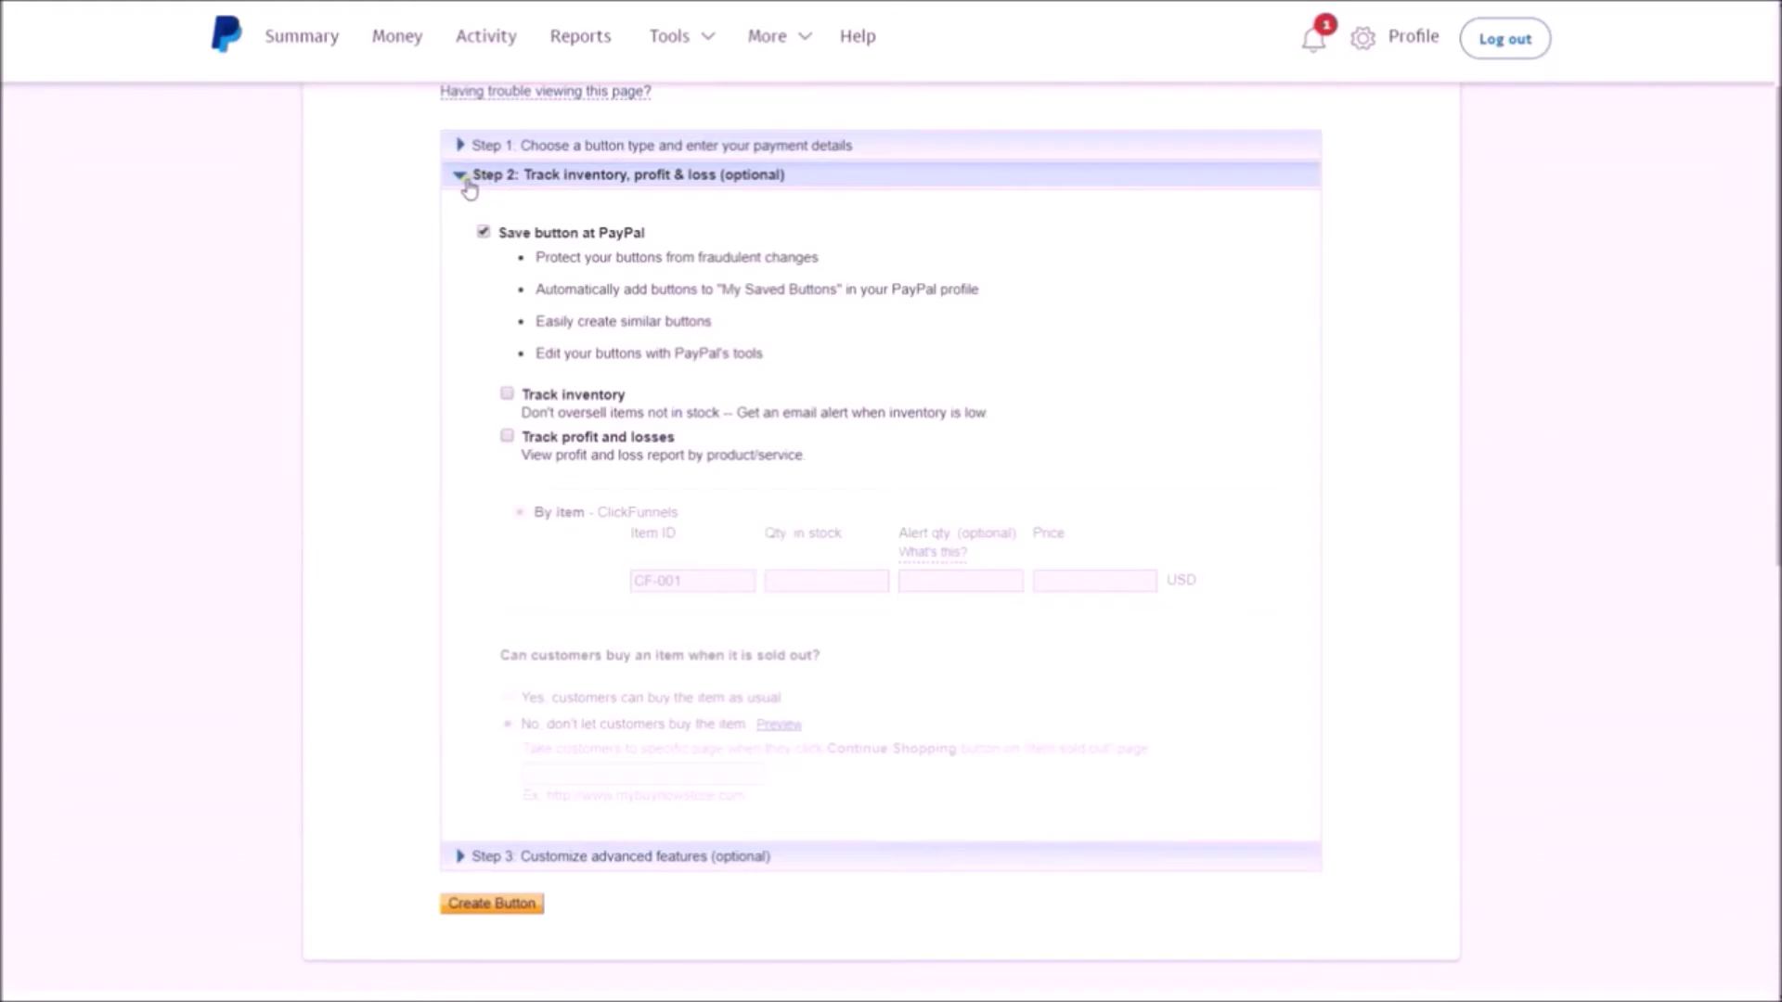
click(507, 395)
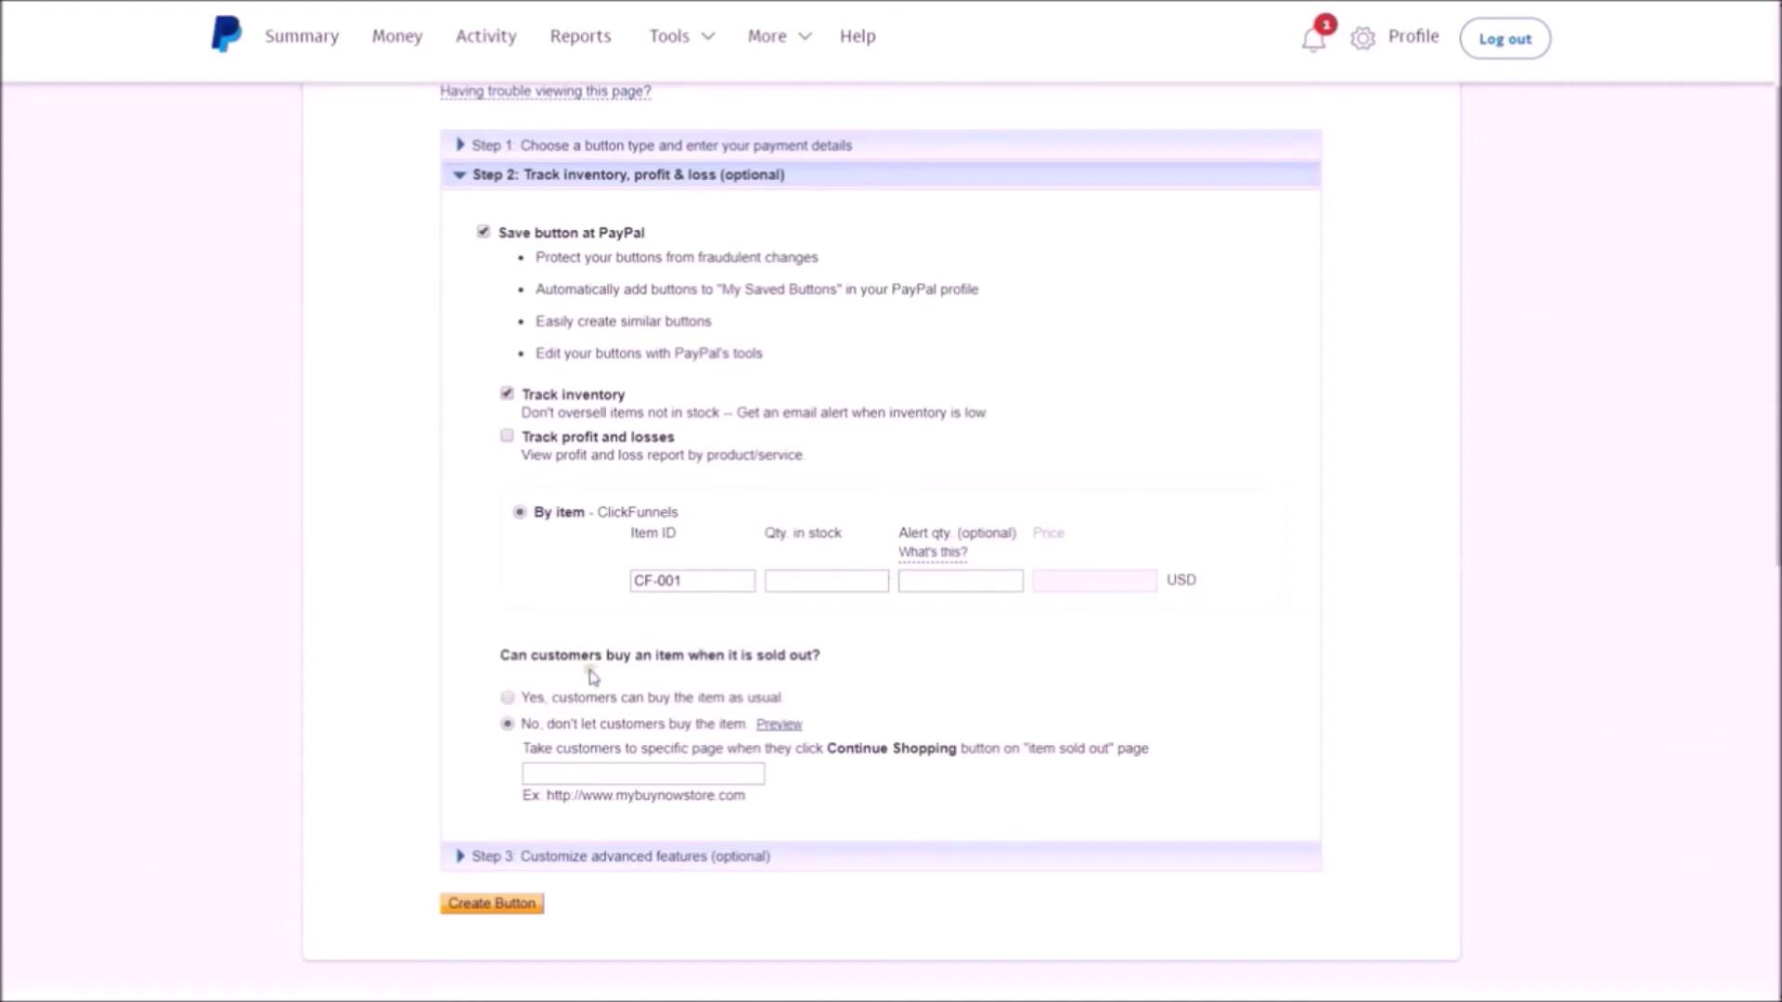
click(507, 395)
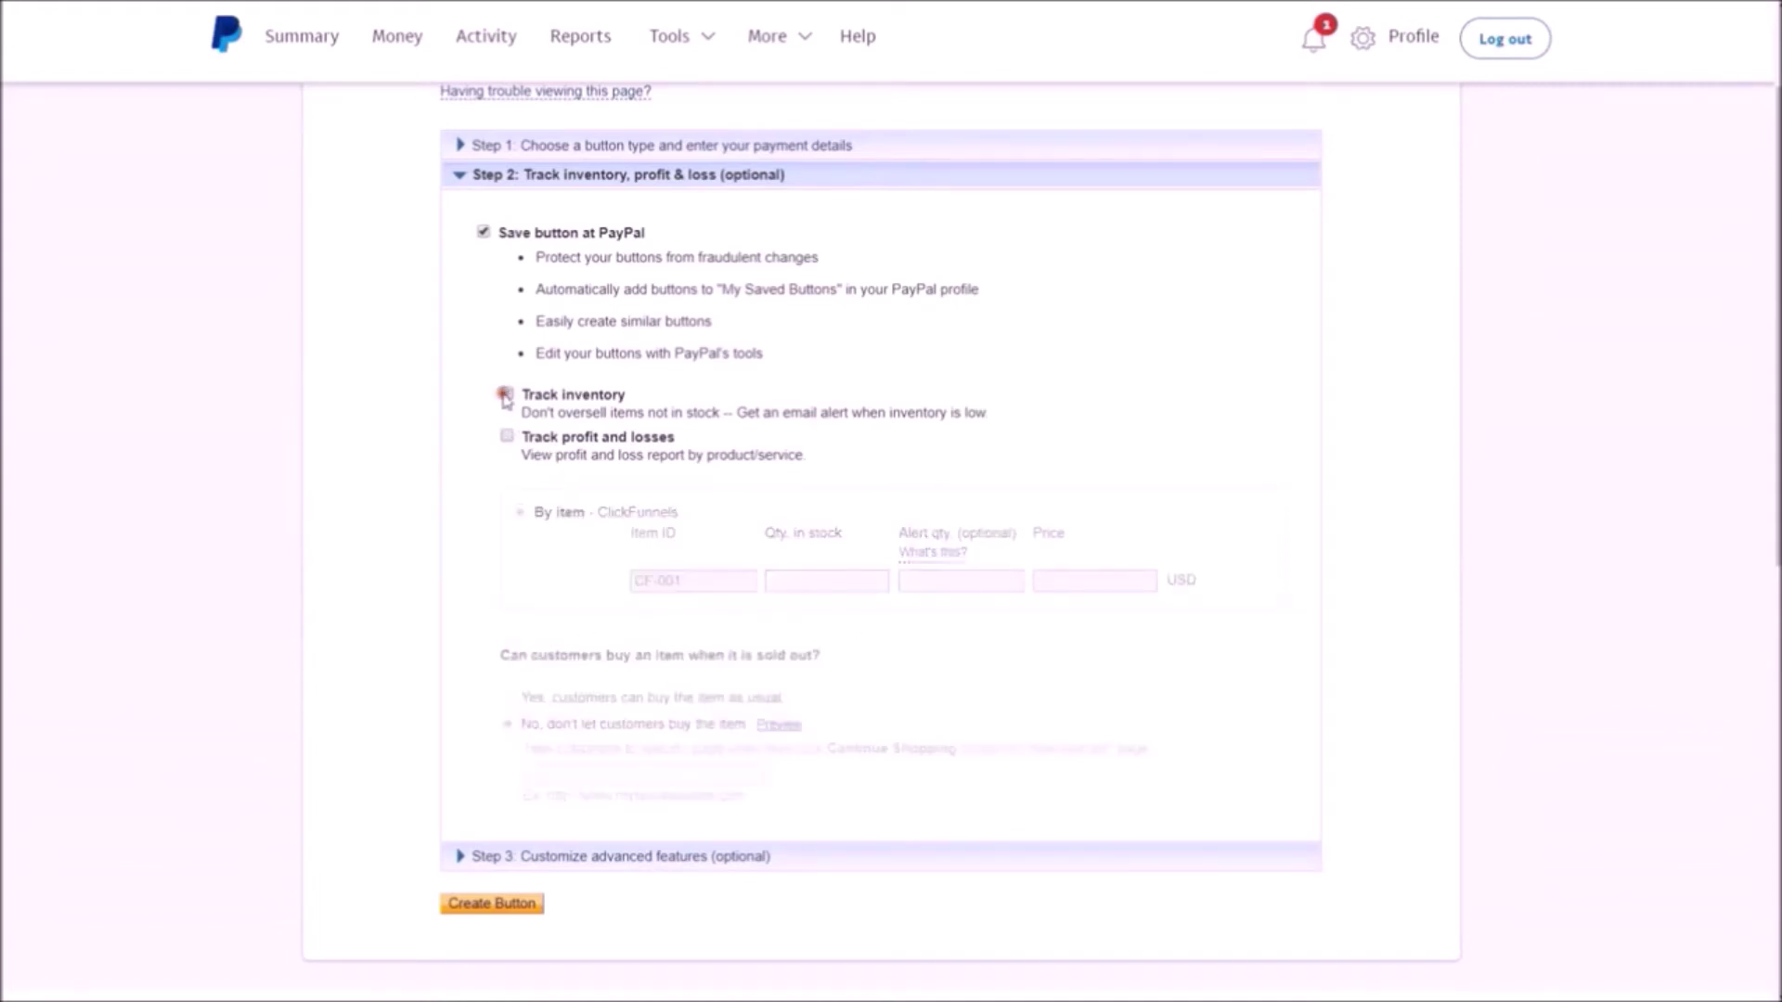
click(610, 858)
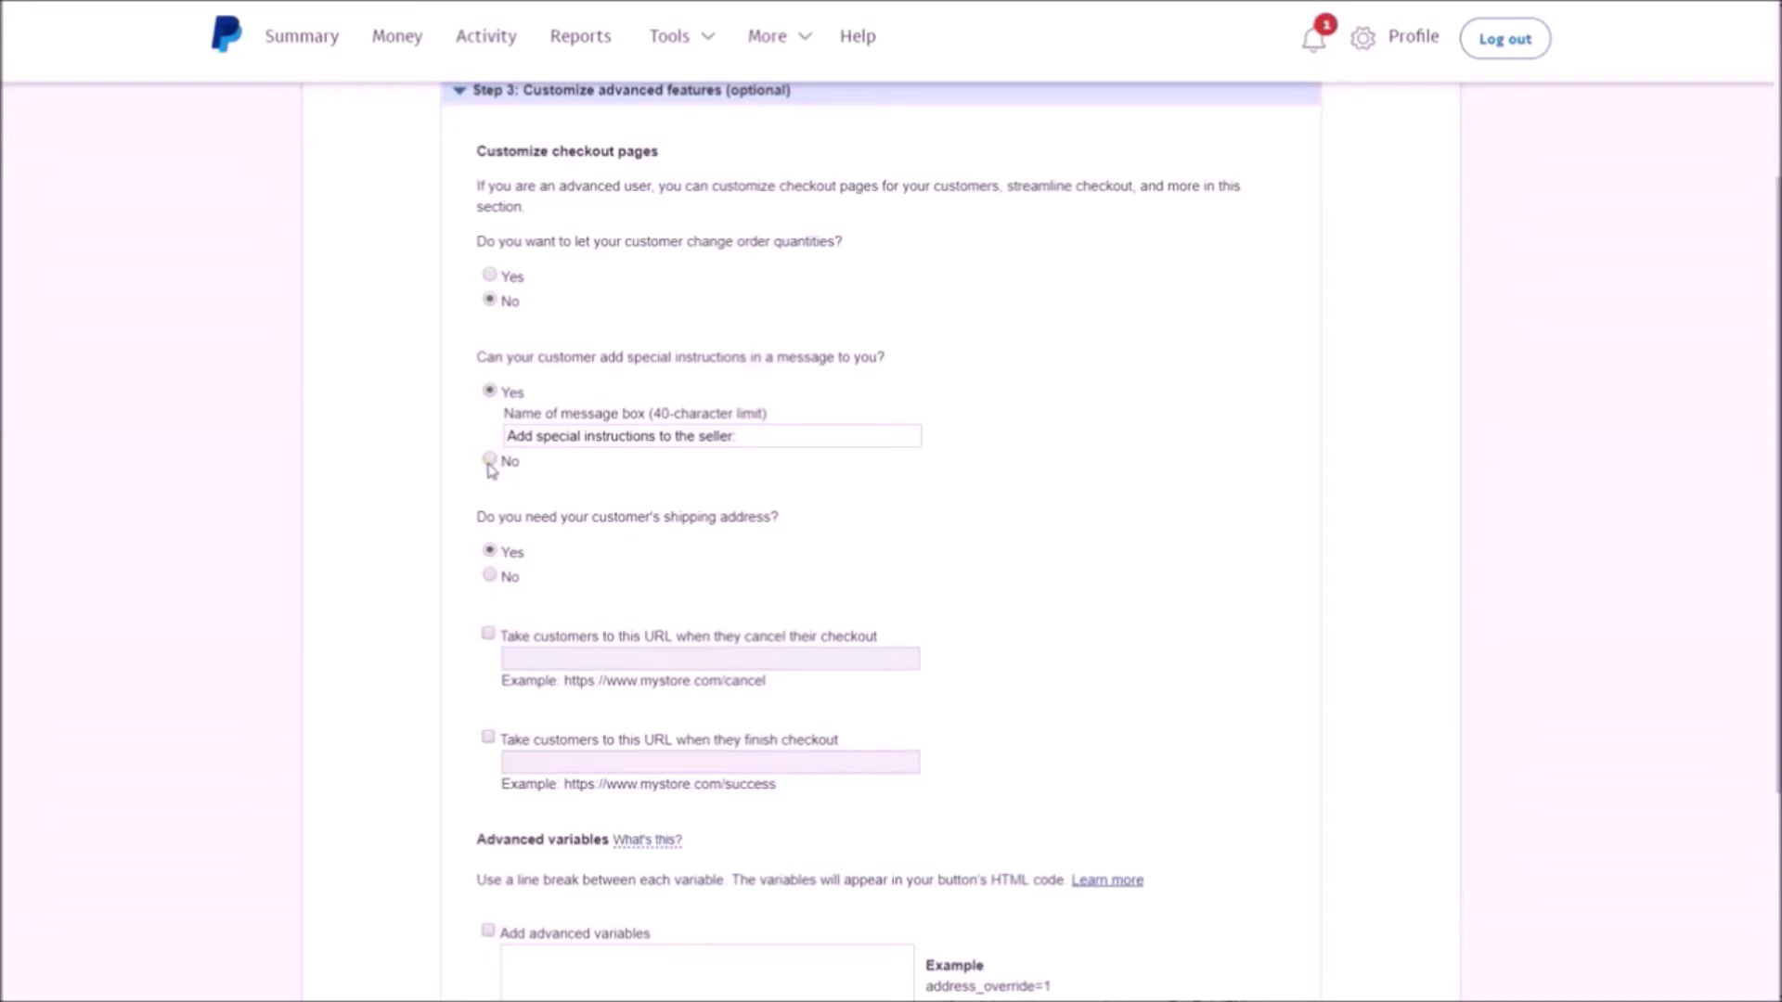
Step: Set both special instructions and shipping address options to No
click(489, 461)
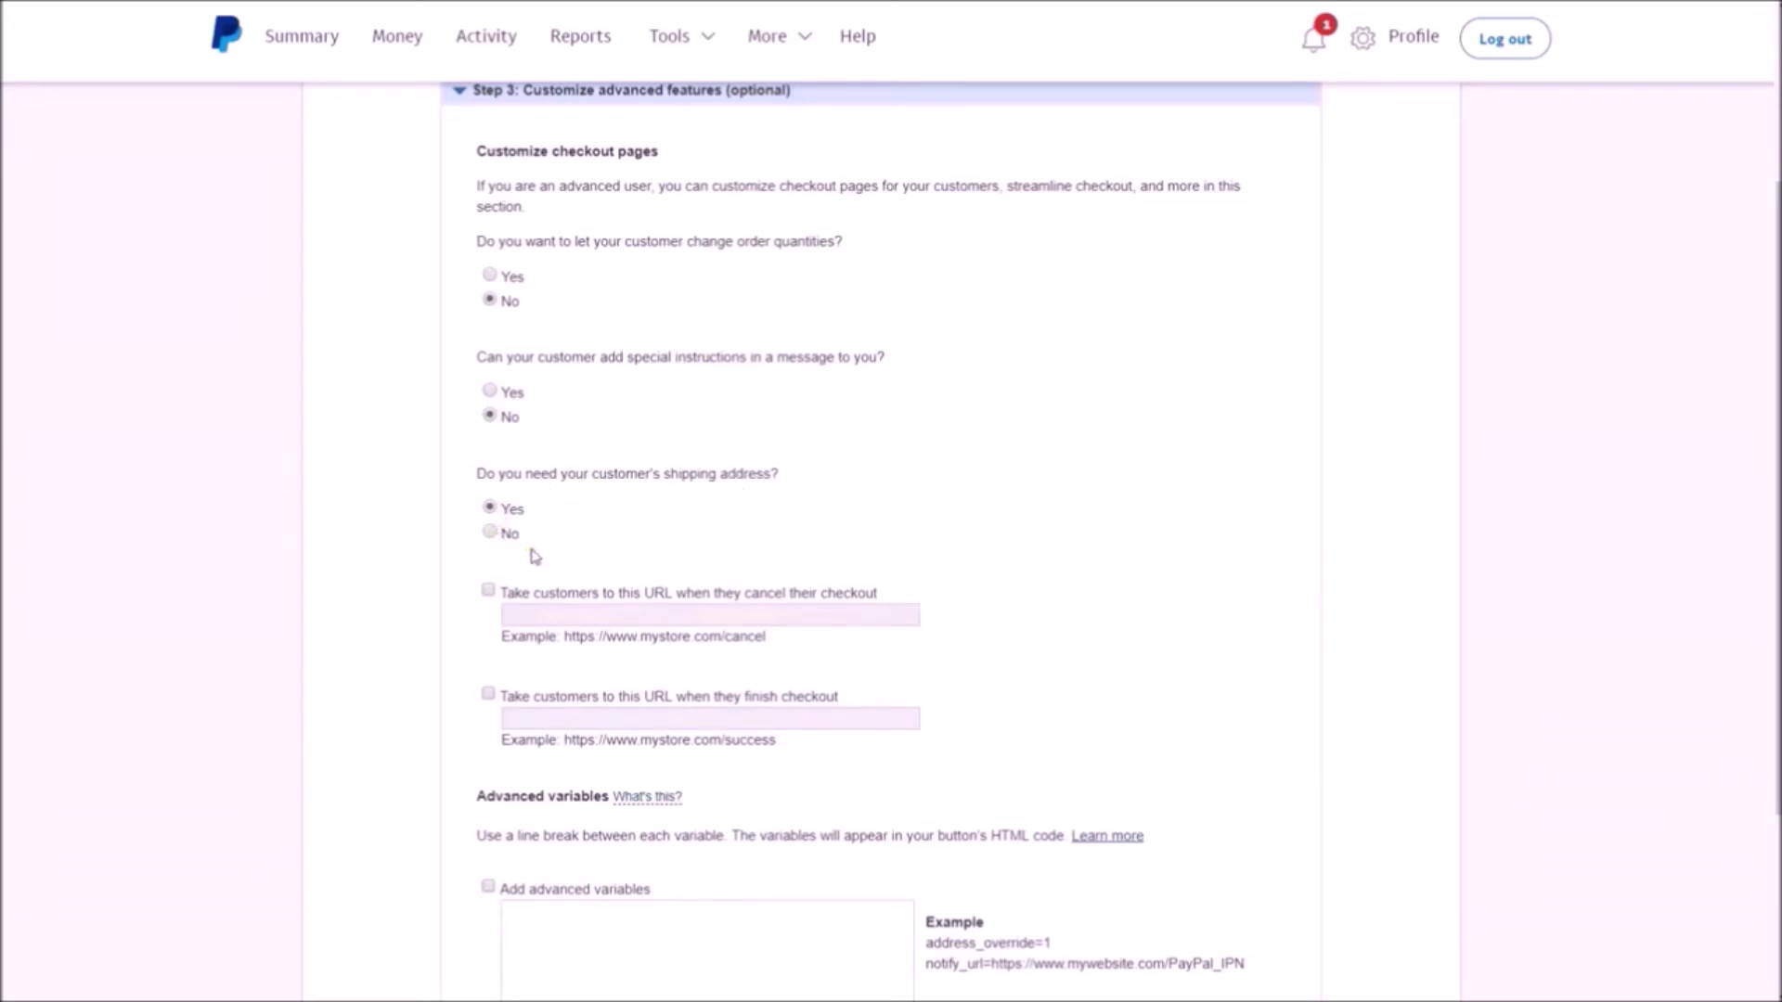
click(489, 533)
scroll(677, 595, down, 2)
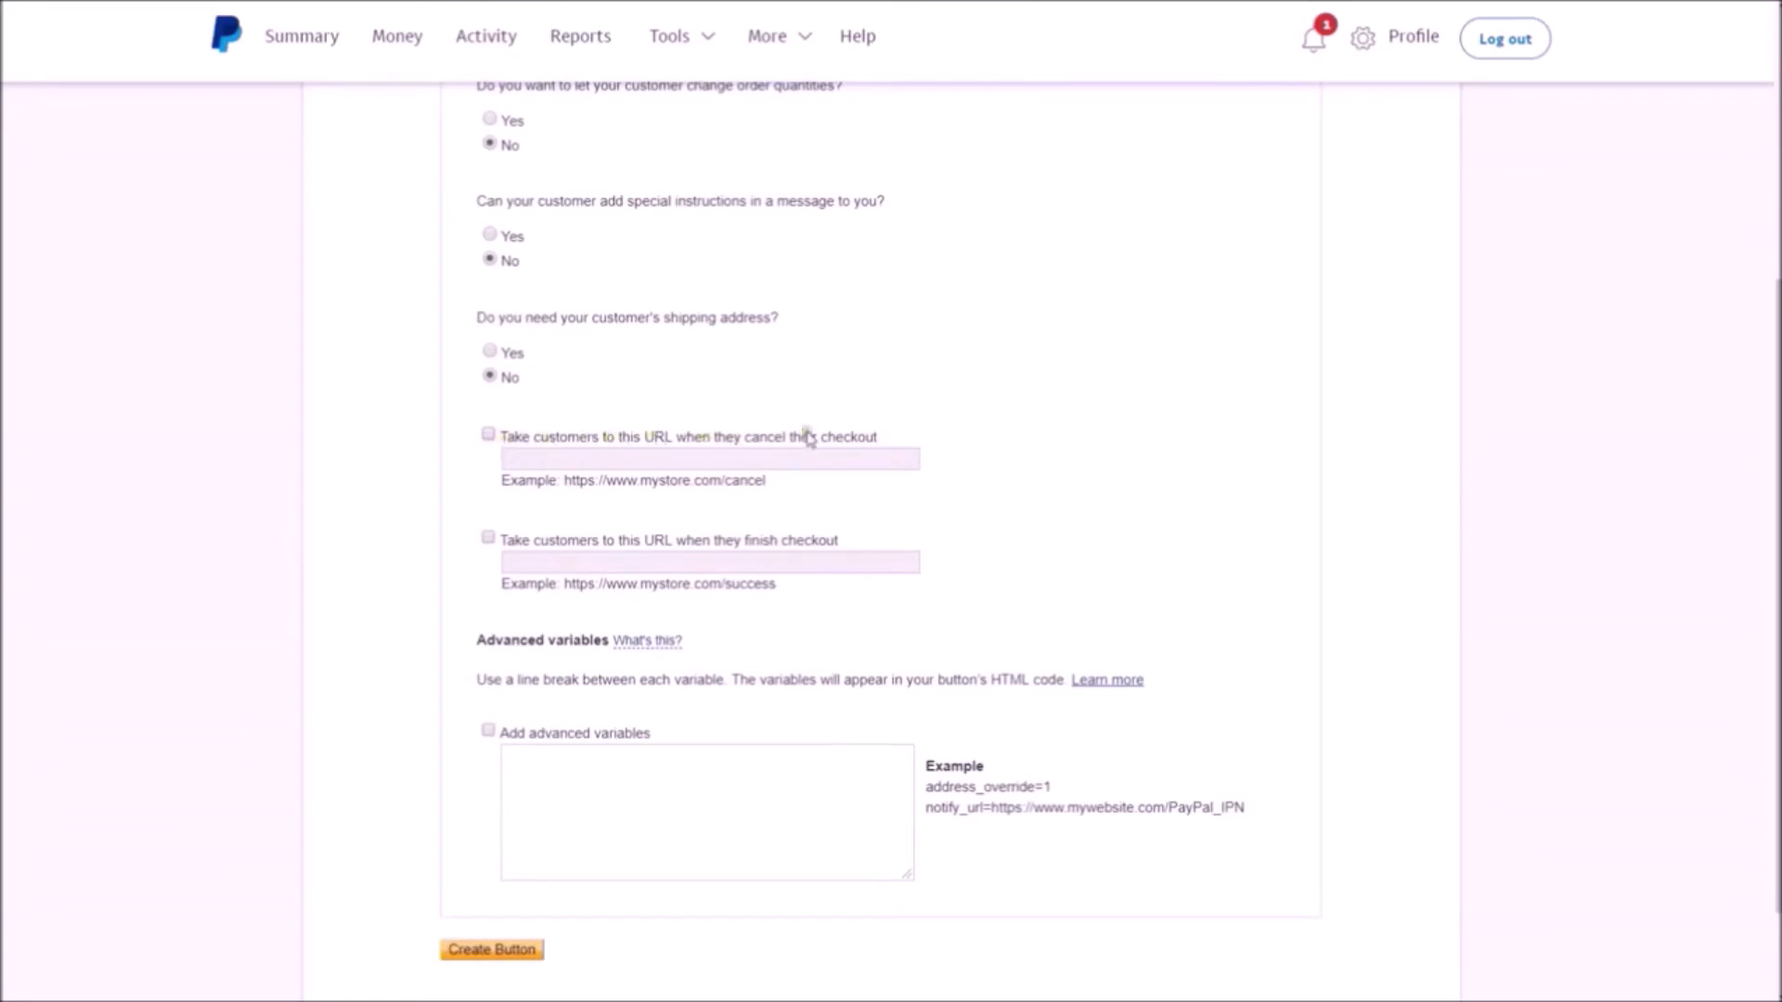
Step: Enable the cancel-checkout URL, finish-checkout URL and advanced variables options
click(488, 435)
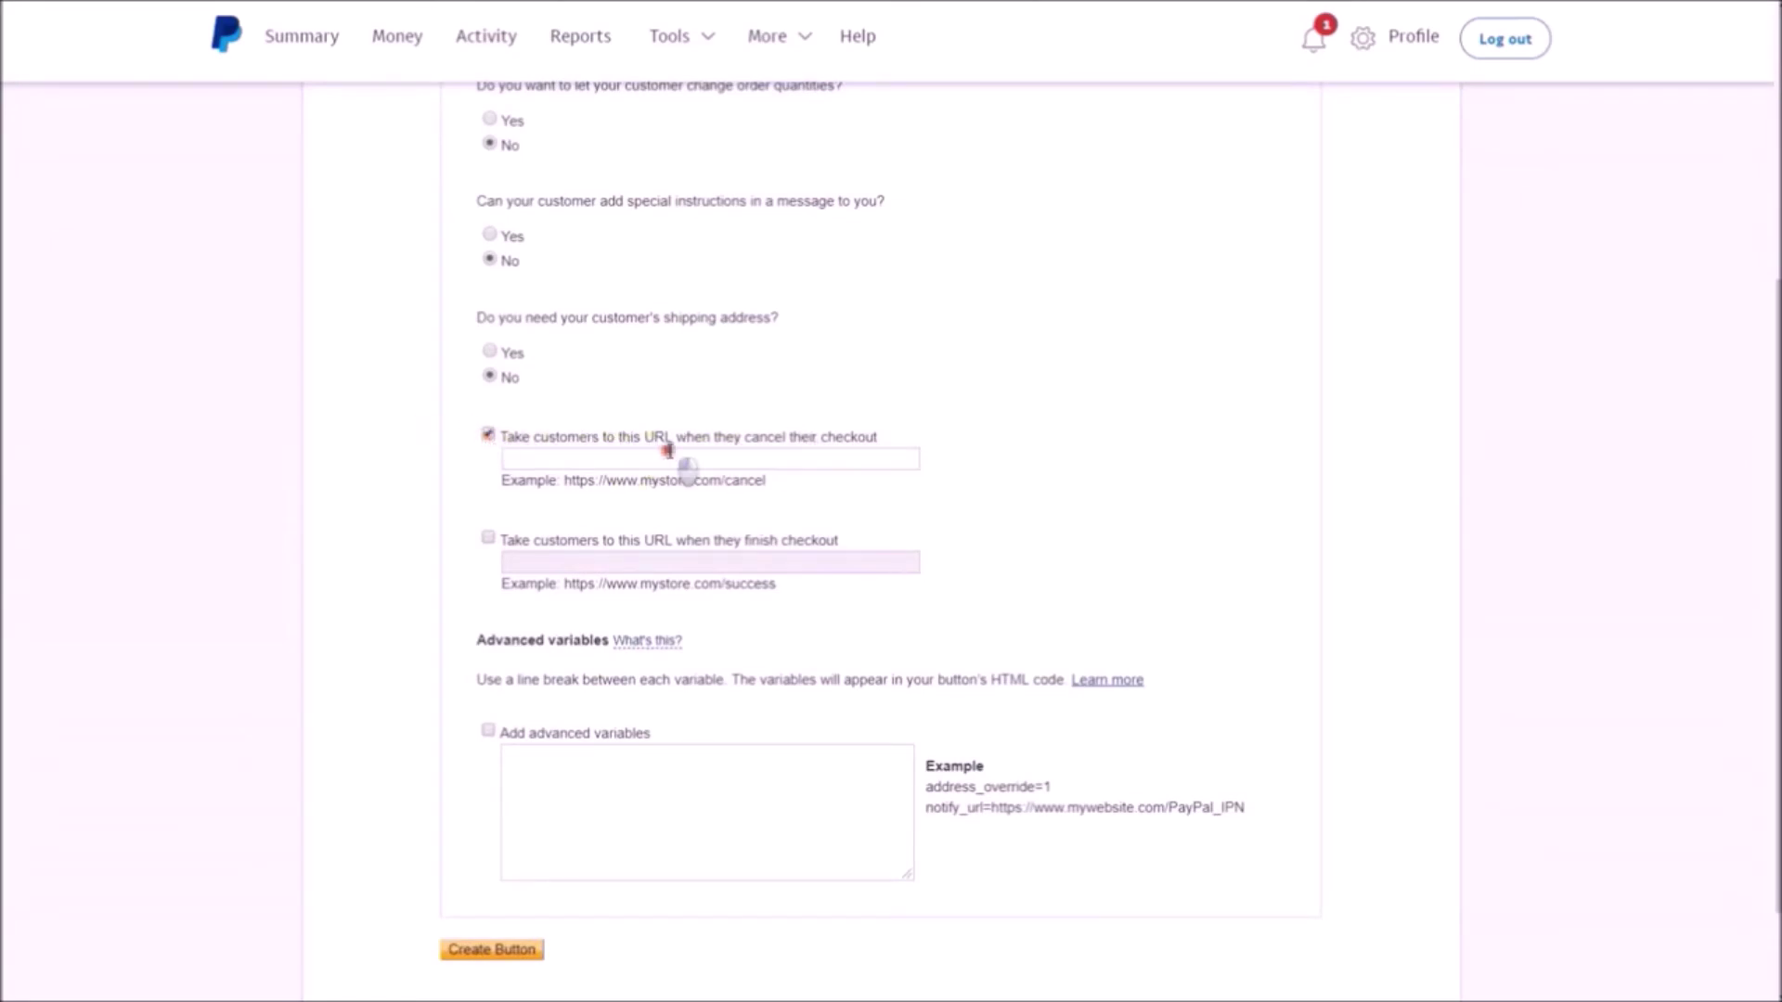
drag(587, 479, 794, 483)
click(792, 481)
scroll(599, 453, down, 1)
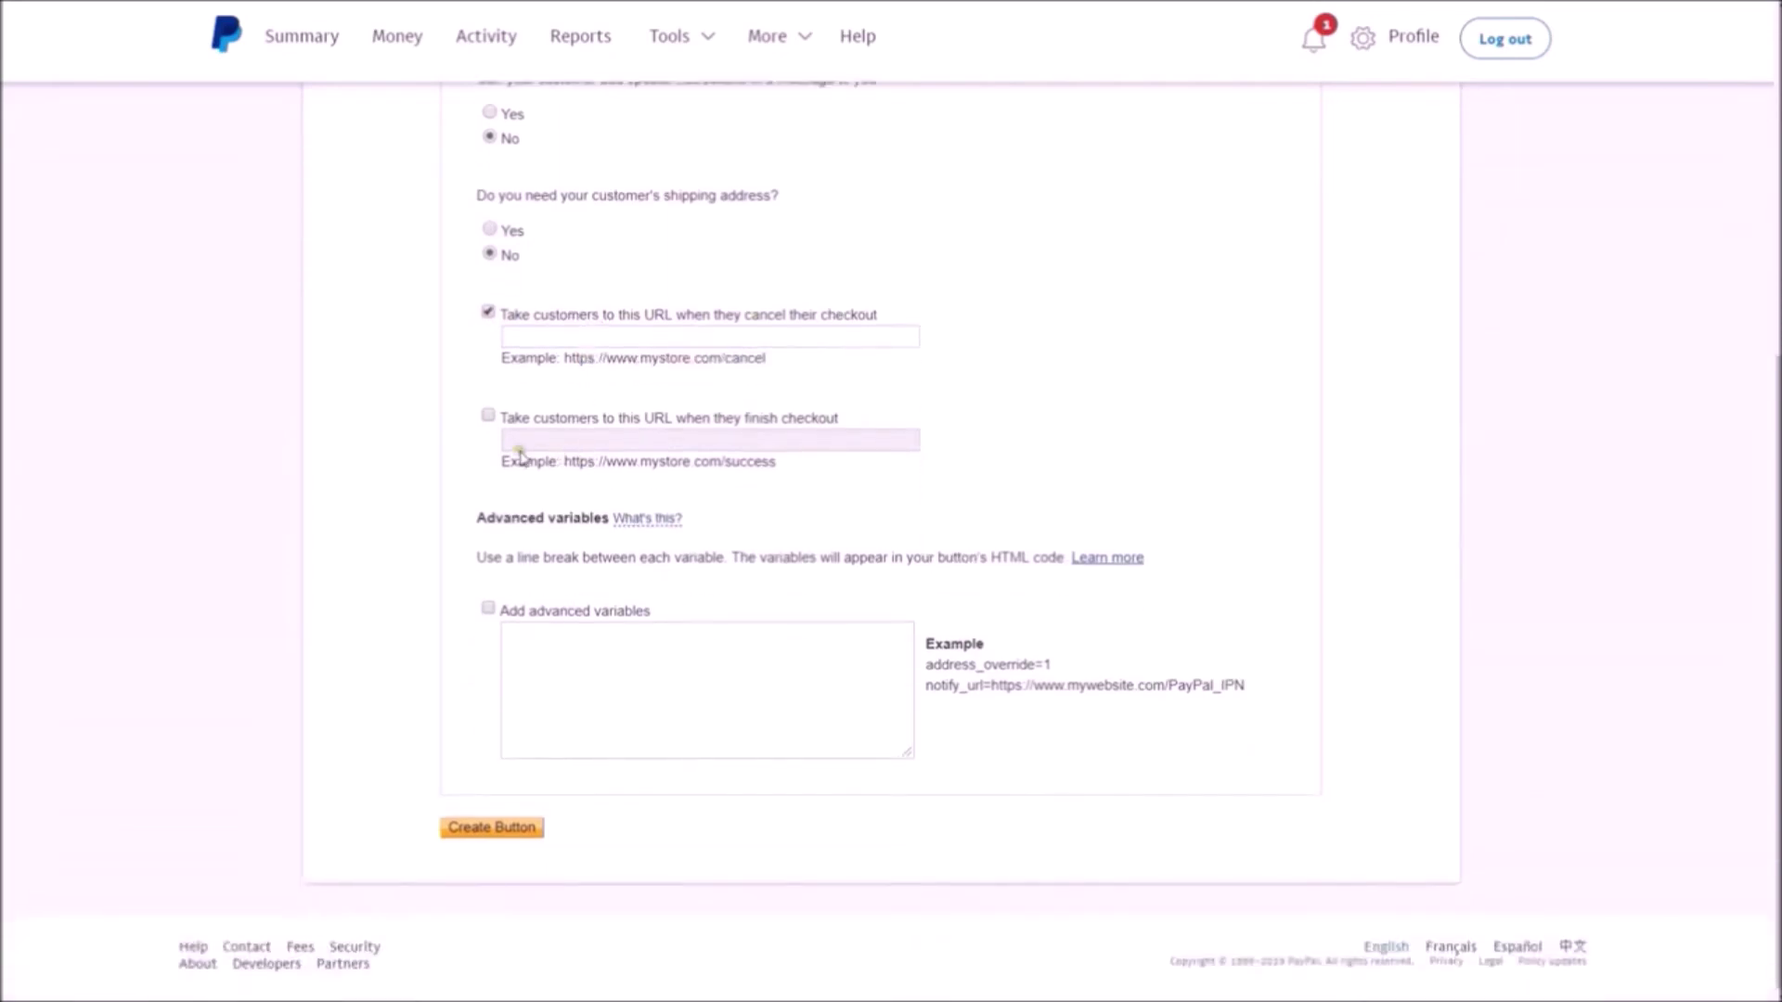
click(486, 417)
click(520, 442)
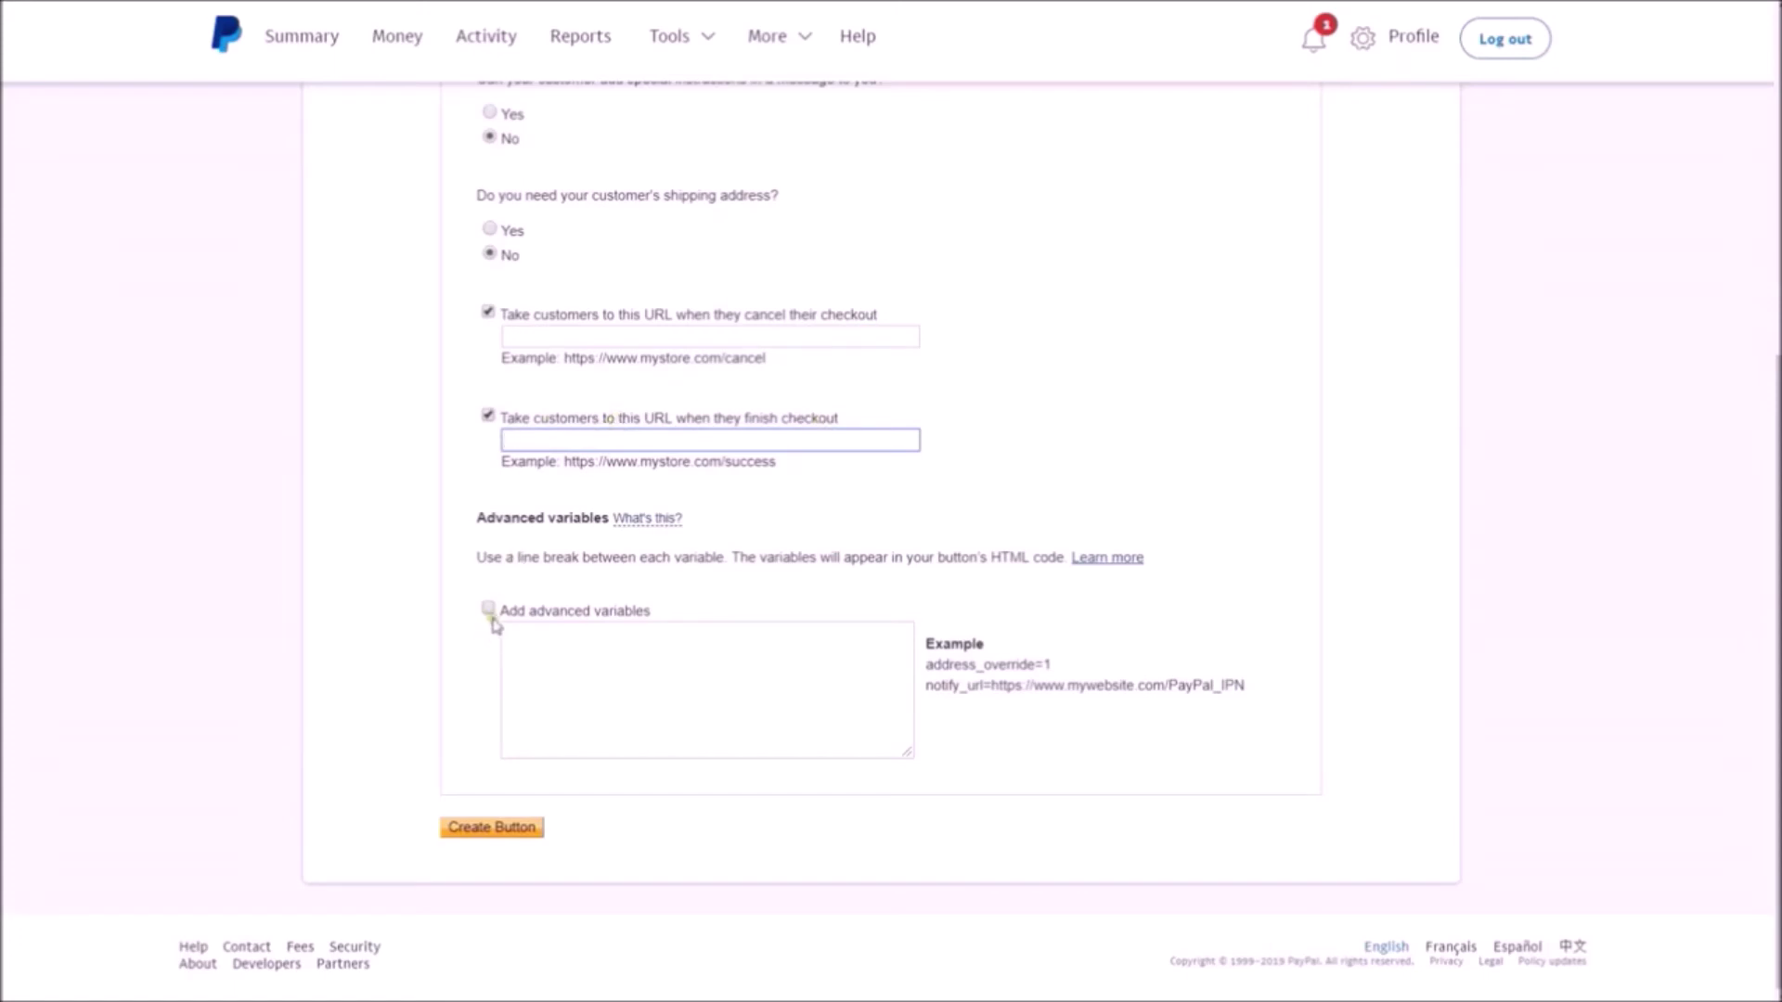
click(485, 611)
click(562, 650)
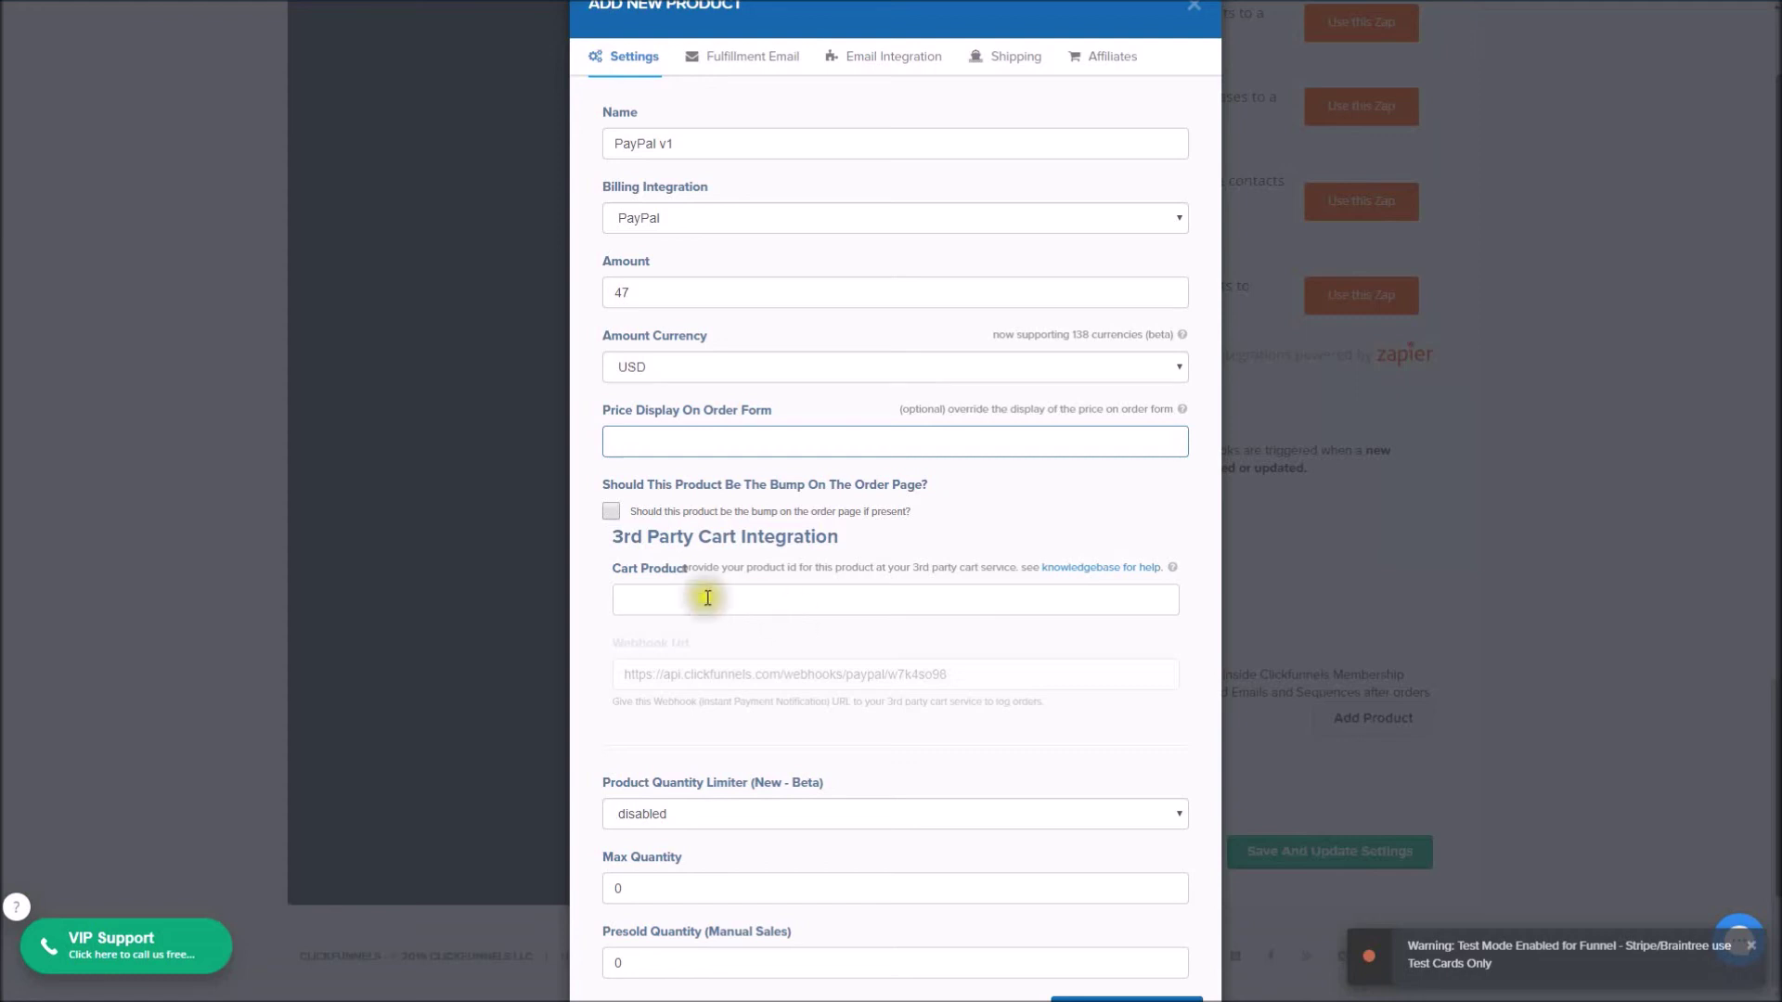
Step: Enter CF-001 as the cart product ID, leaving the quantity limiter disabled
click(664, 599)
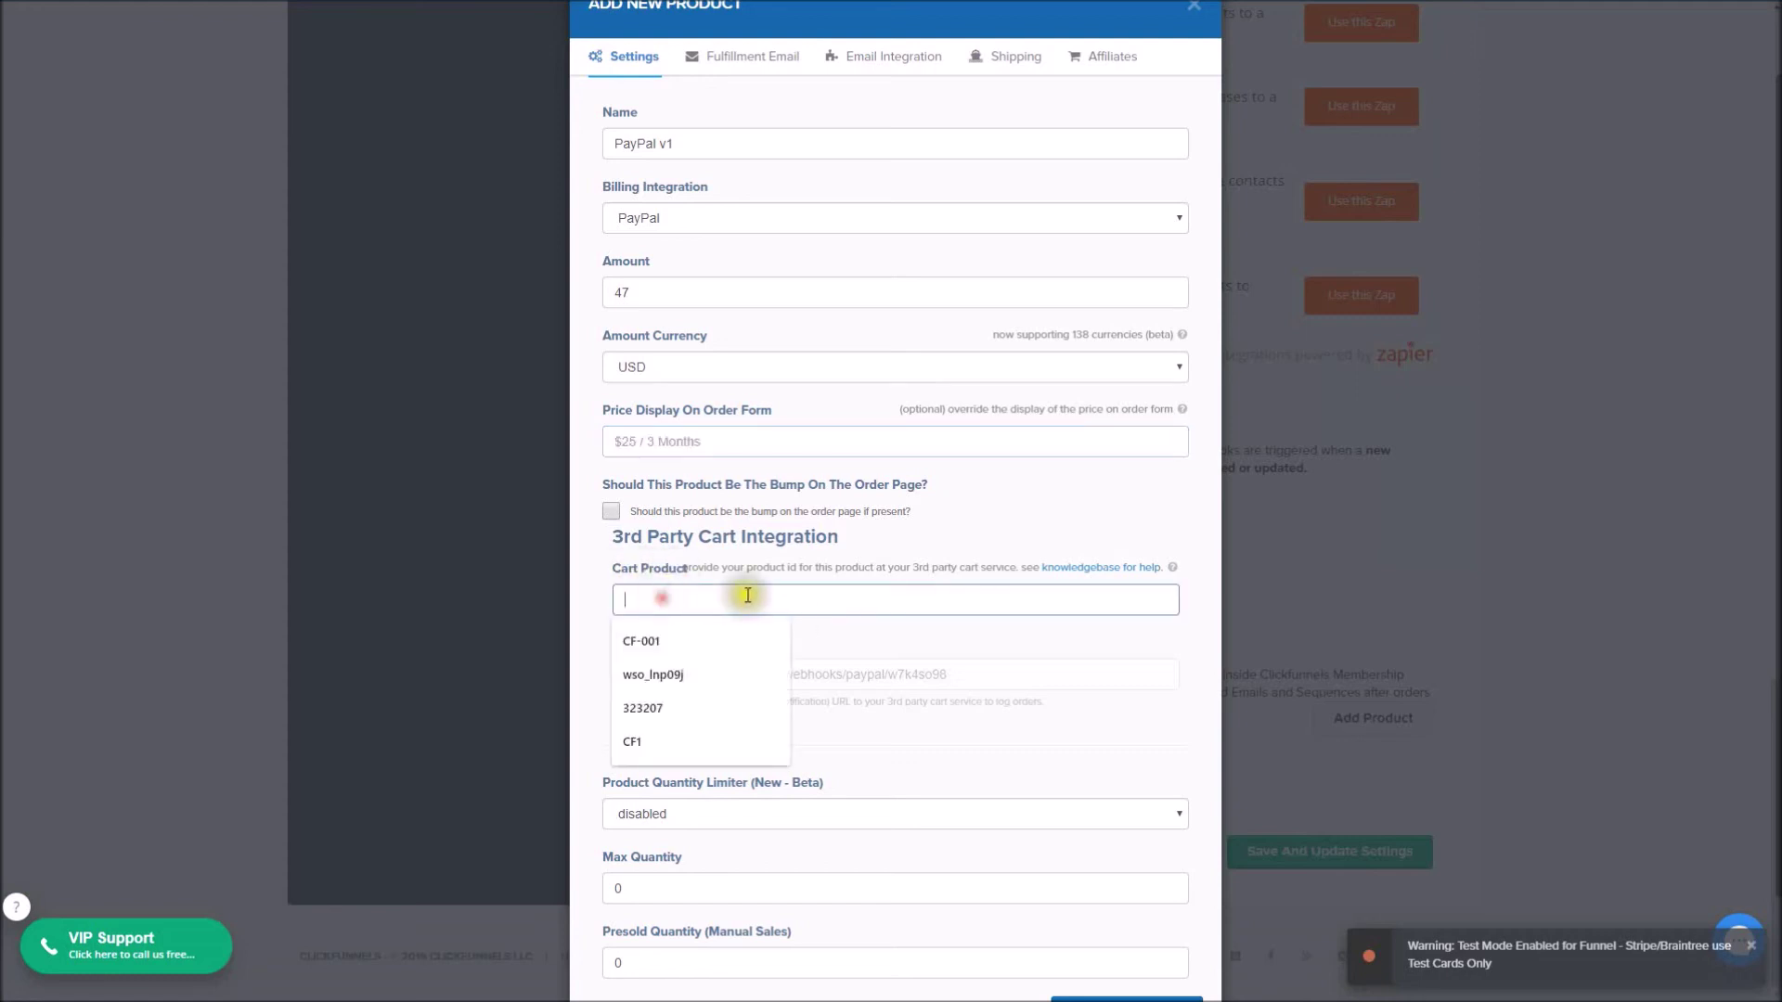
text(CF-001)
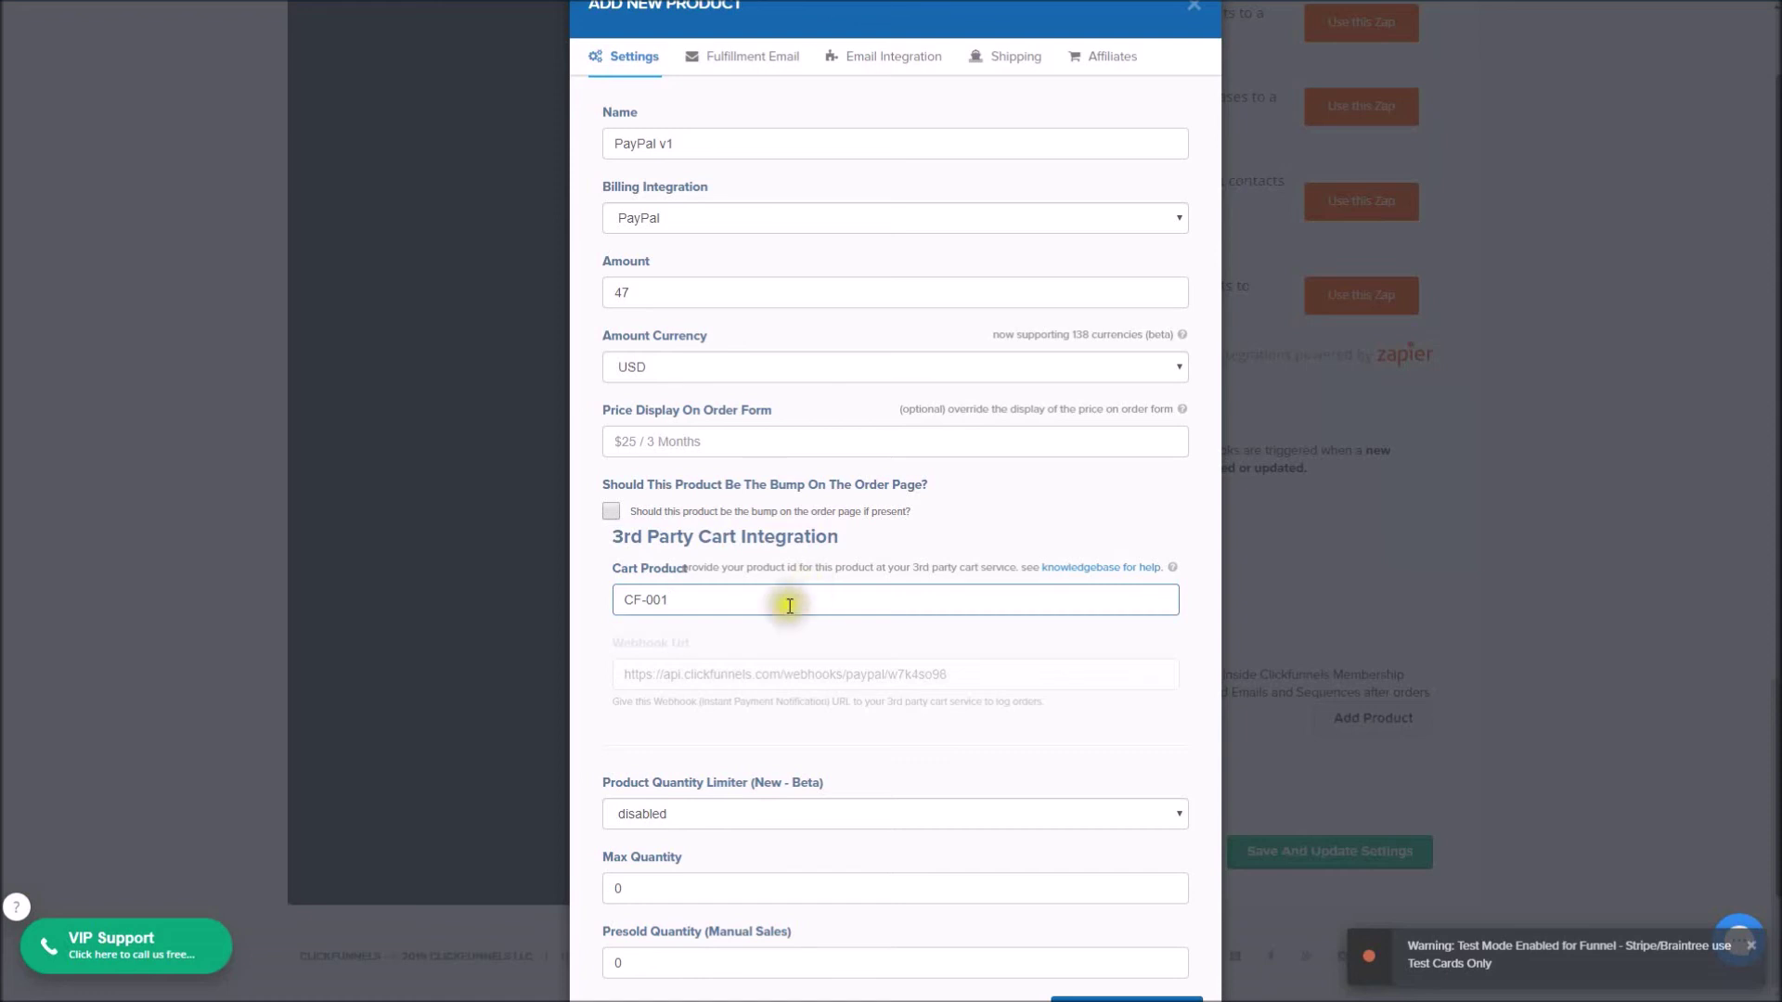
scroll(755, 620, down, 2)
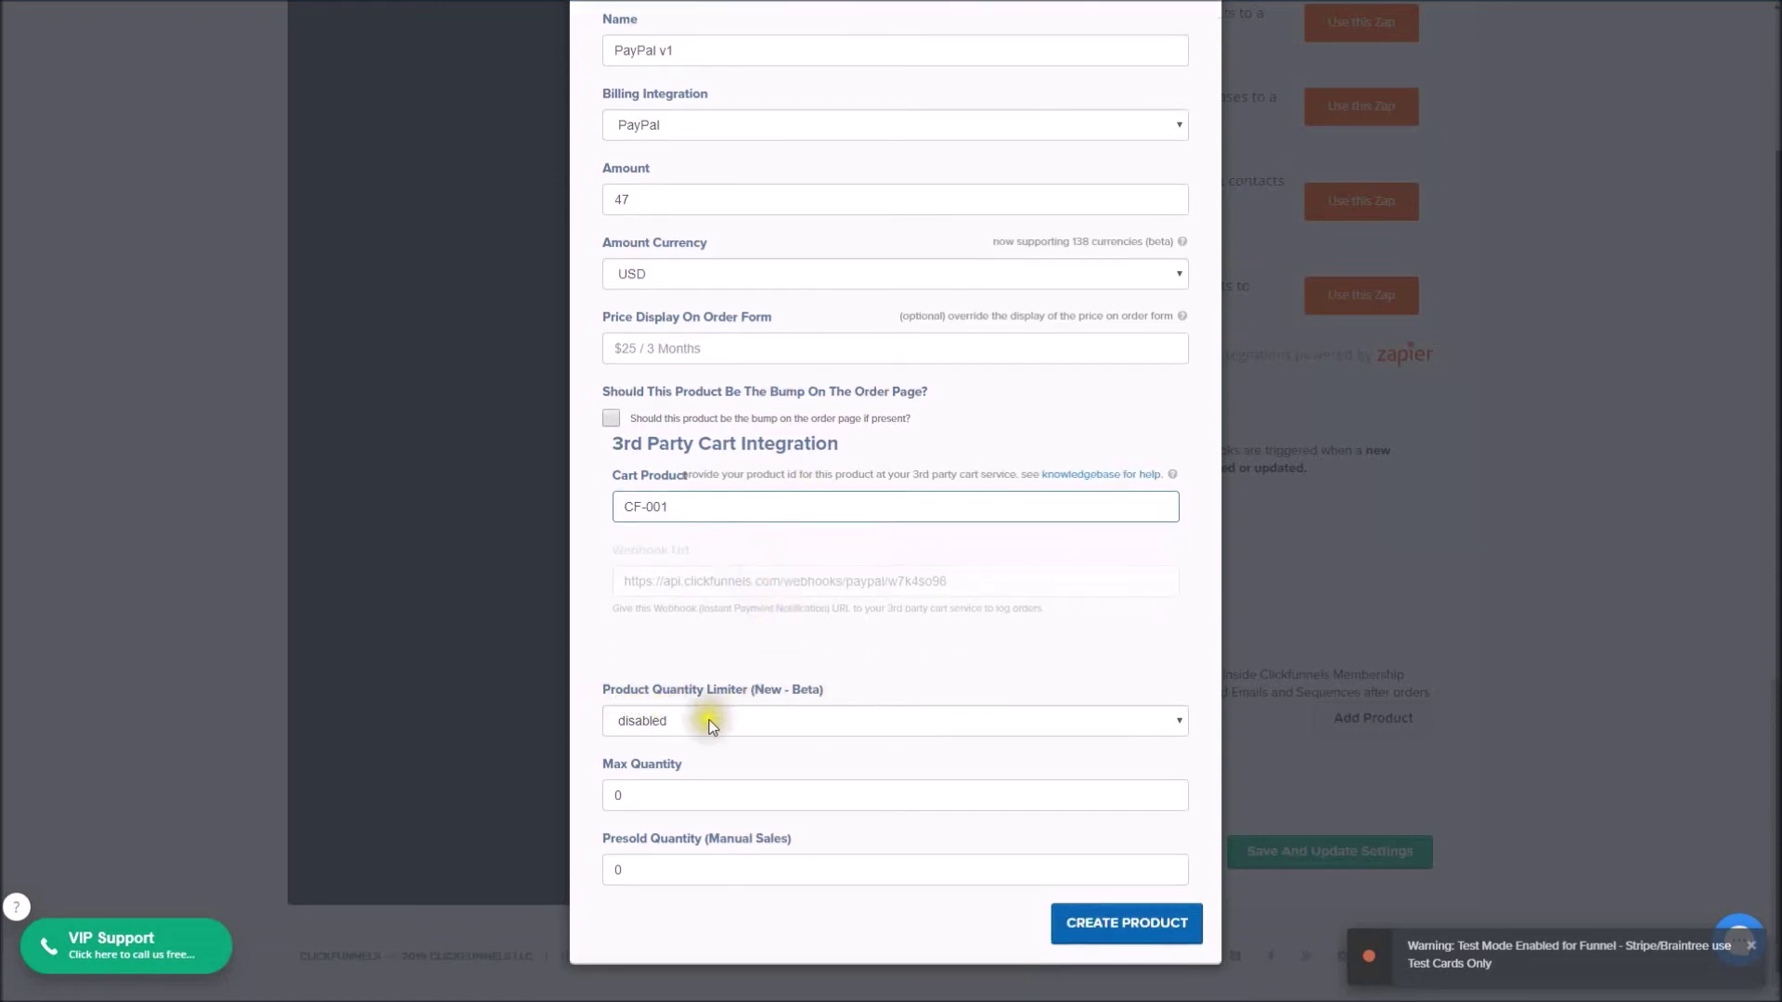
click(711, 726)
click(697, 678)
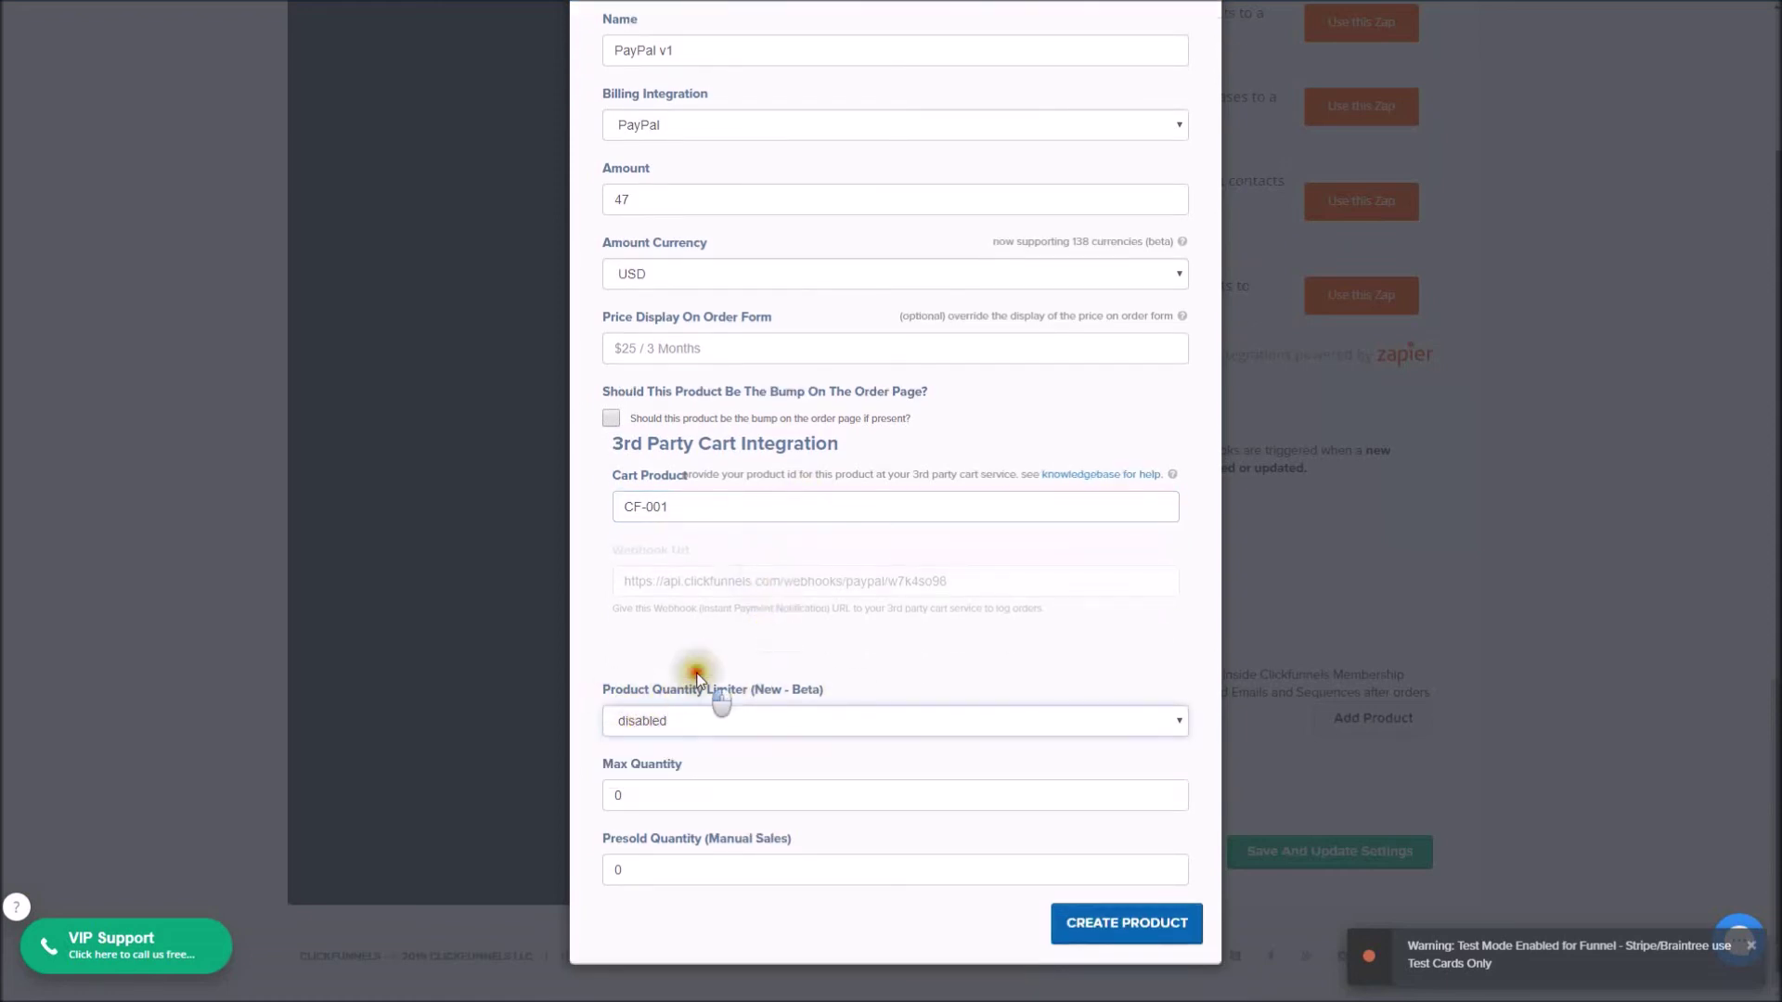
click(729, 611)
Step: Copy the product's full webhook URL to the clipboard
double_click(785, 585)
triple_click(784, 587)
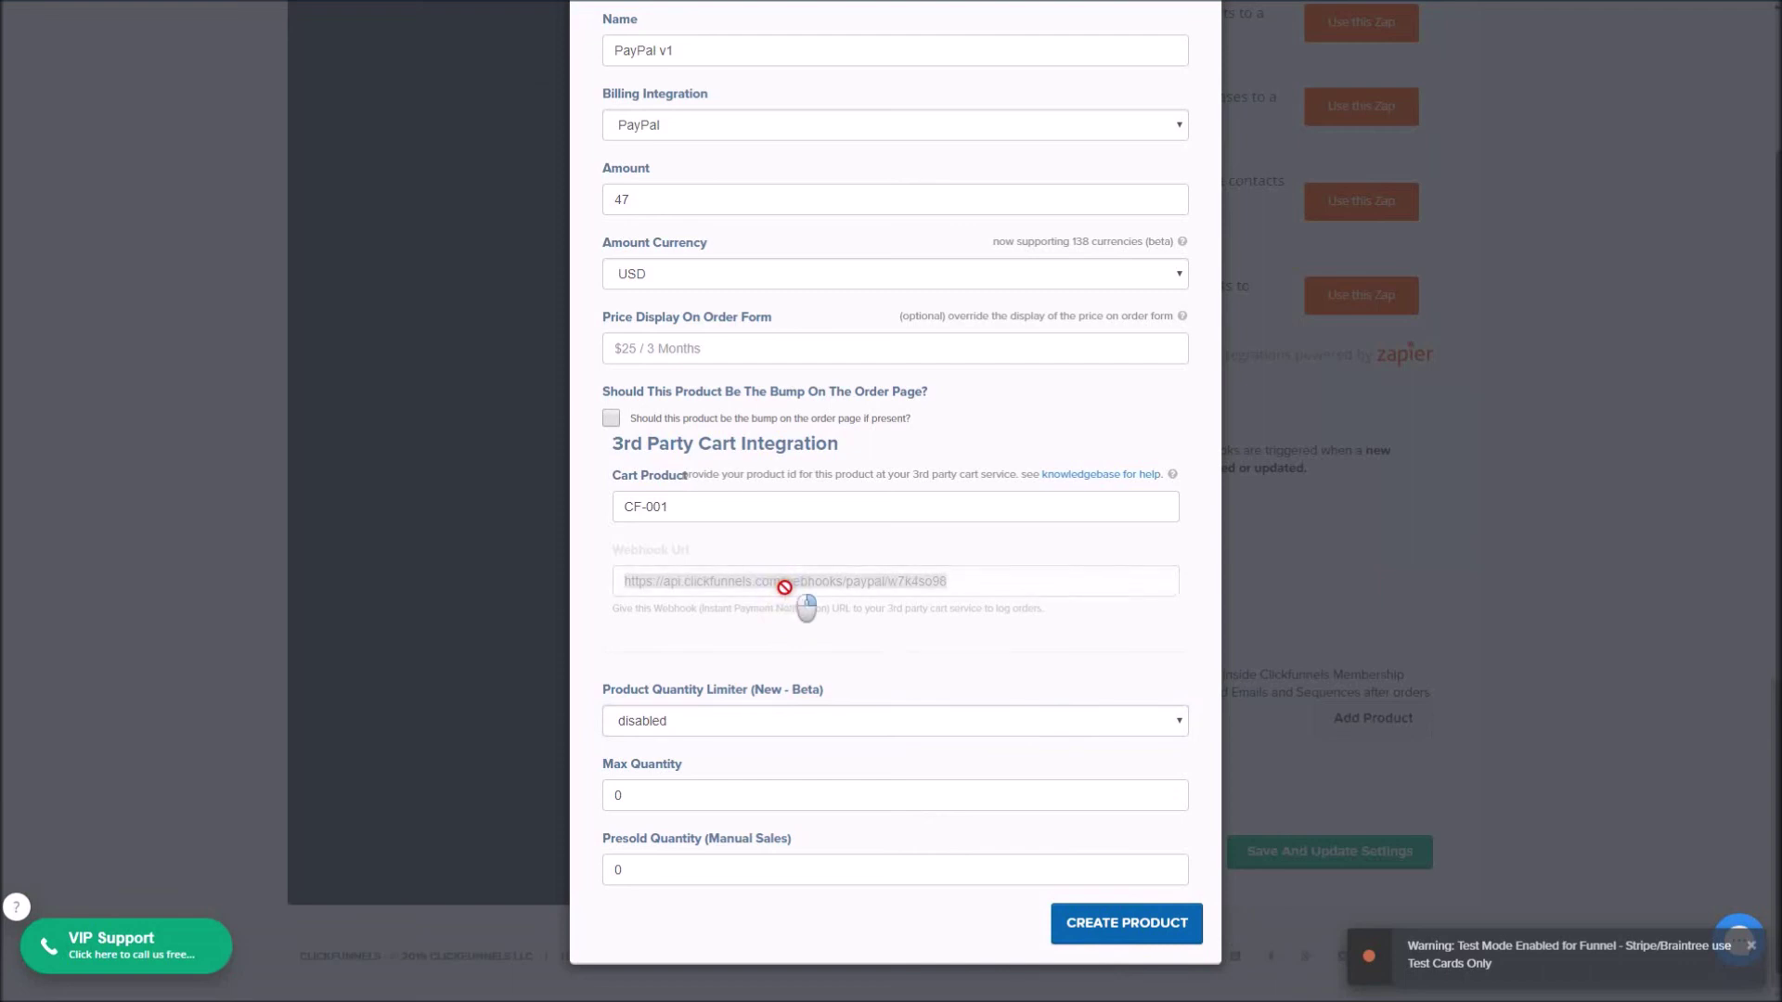
right_click(804, 600)
click(816, 604)
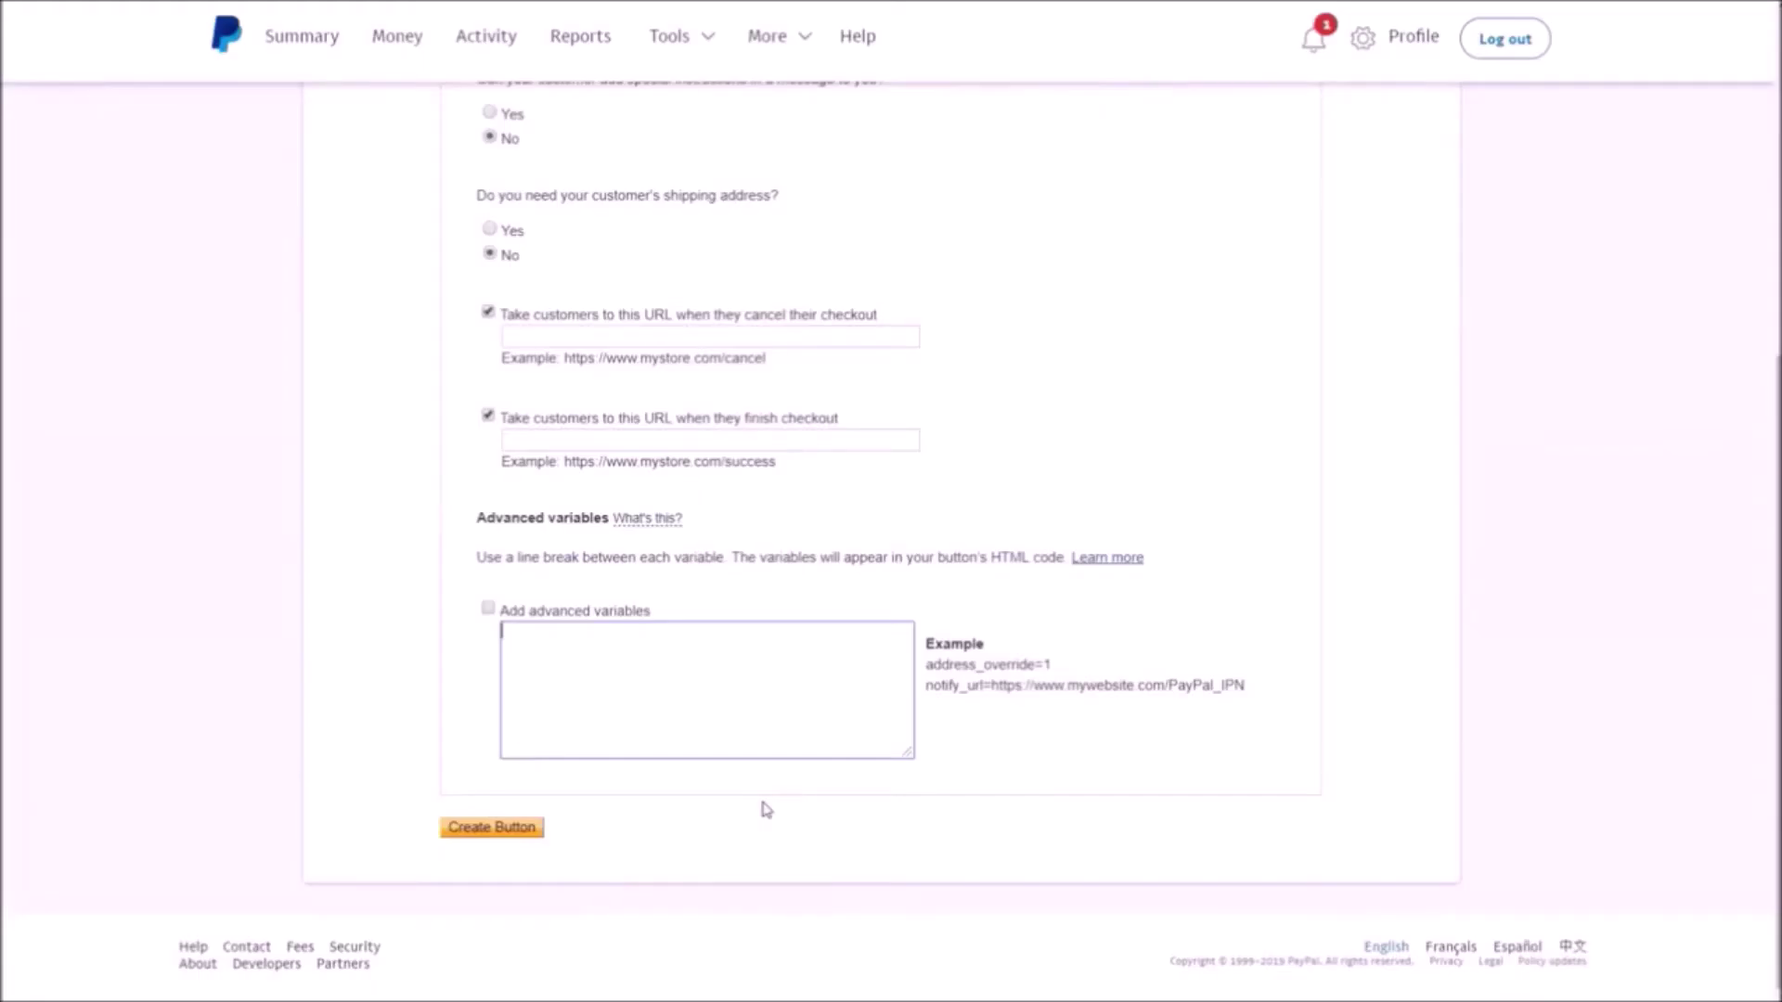
Step: Add advanced variable 'notify_url=' plus the pasted ClickFunnels webhook URL and create the button
click(487, 610)
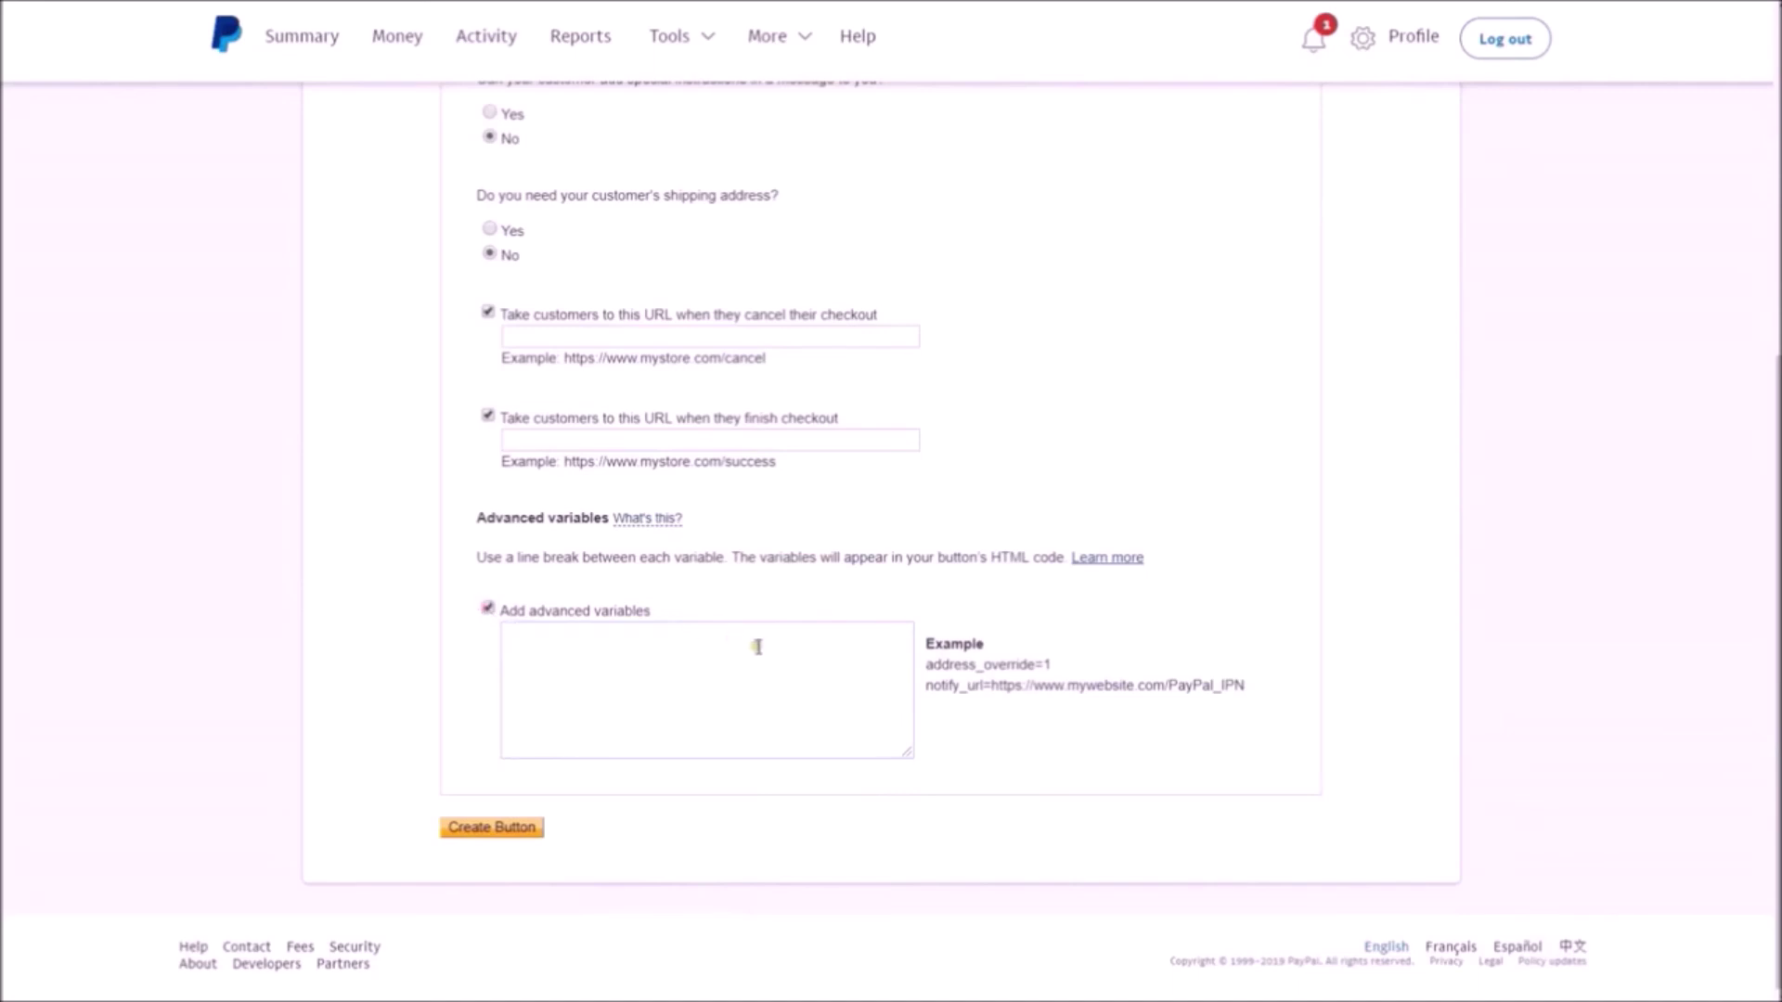
scroll(756, 640, up, 5)
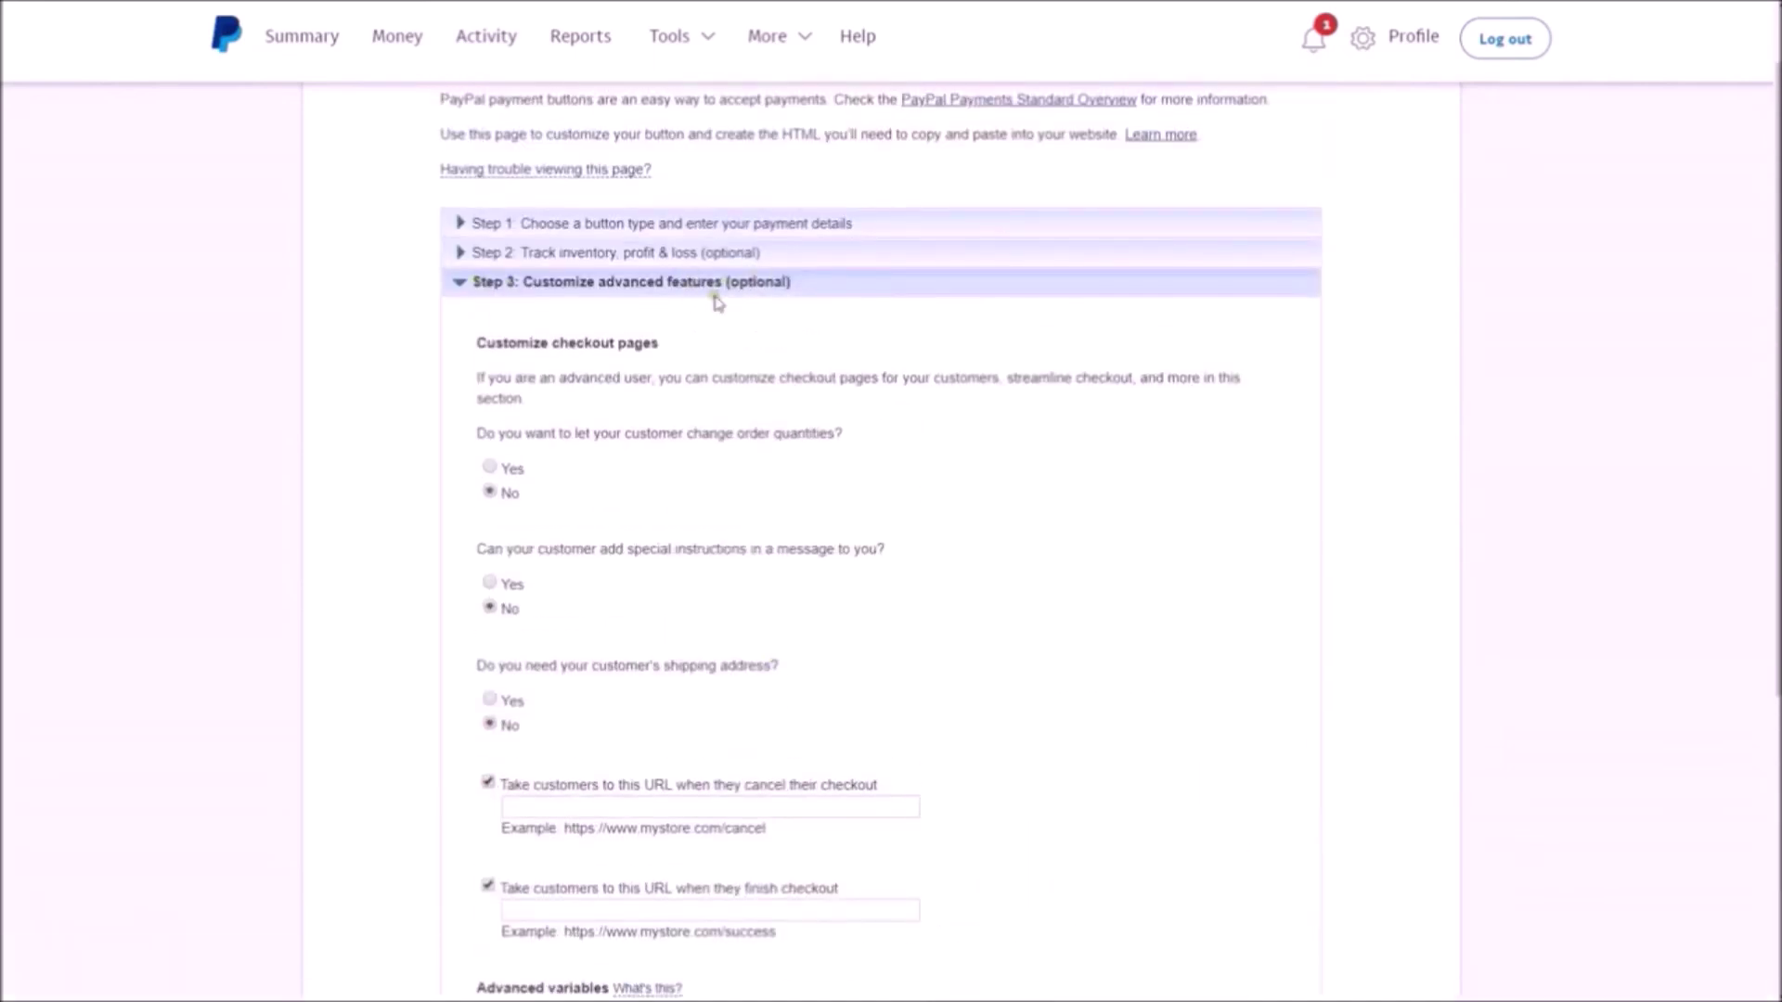
scroll(715, 284, down, 5)
click(592, 680)
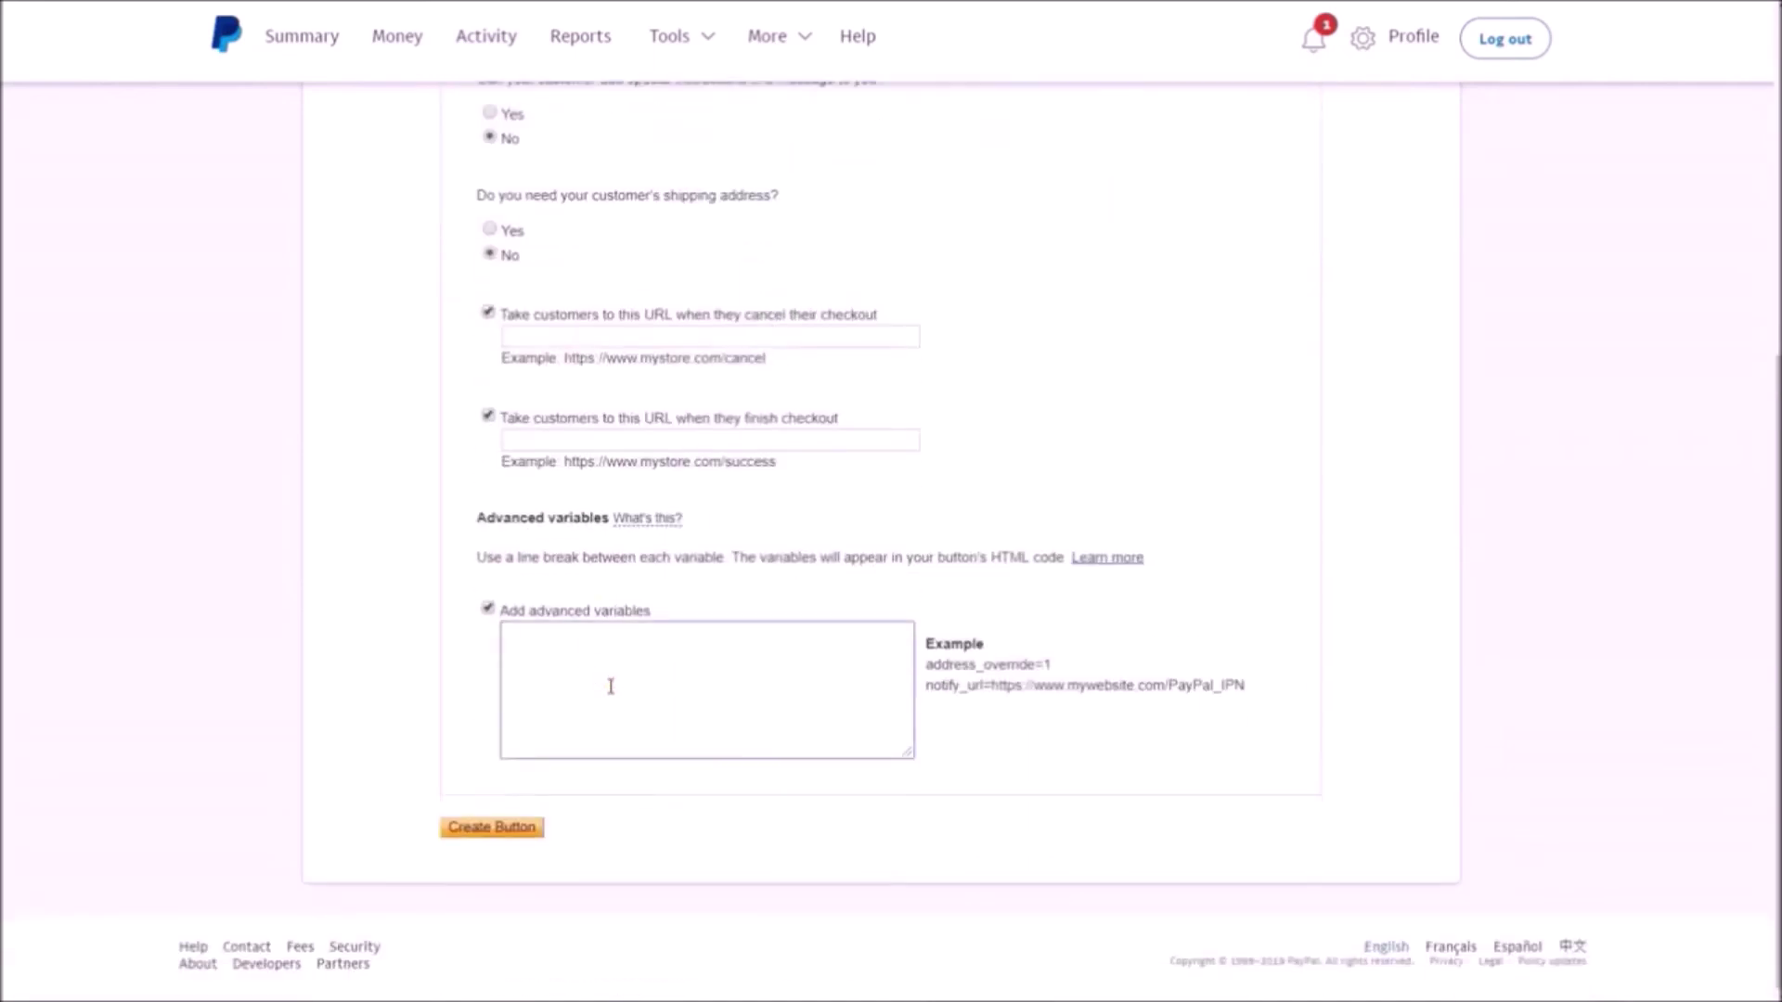
text(notify_url=)
key(ctrl+v)
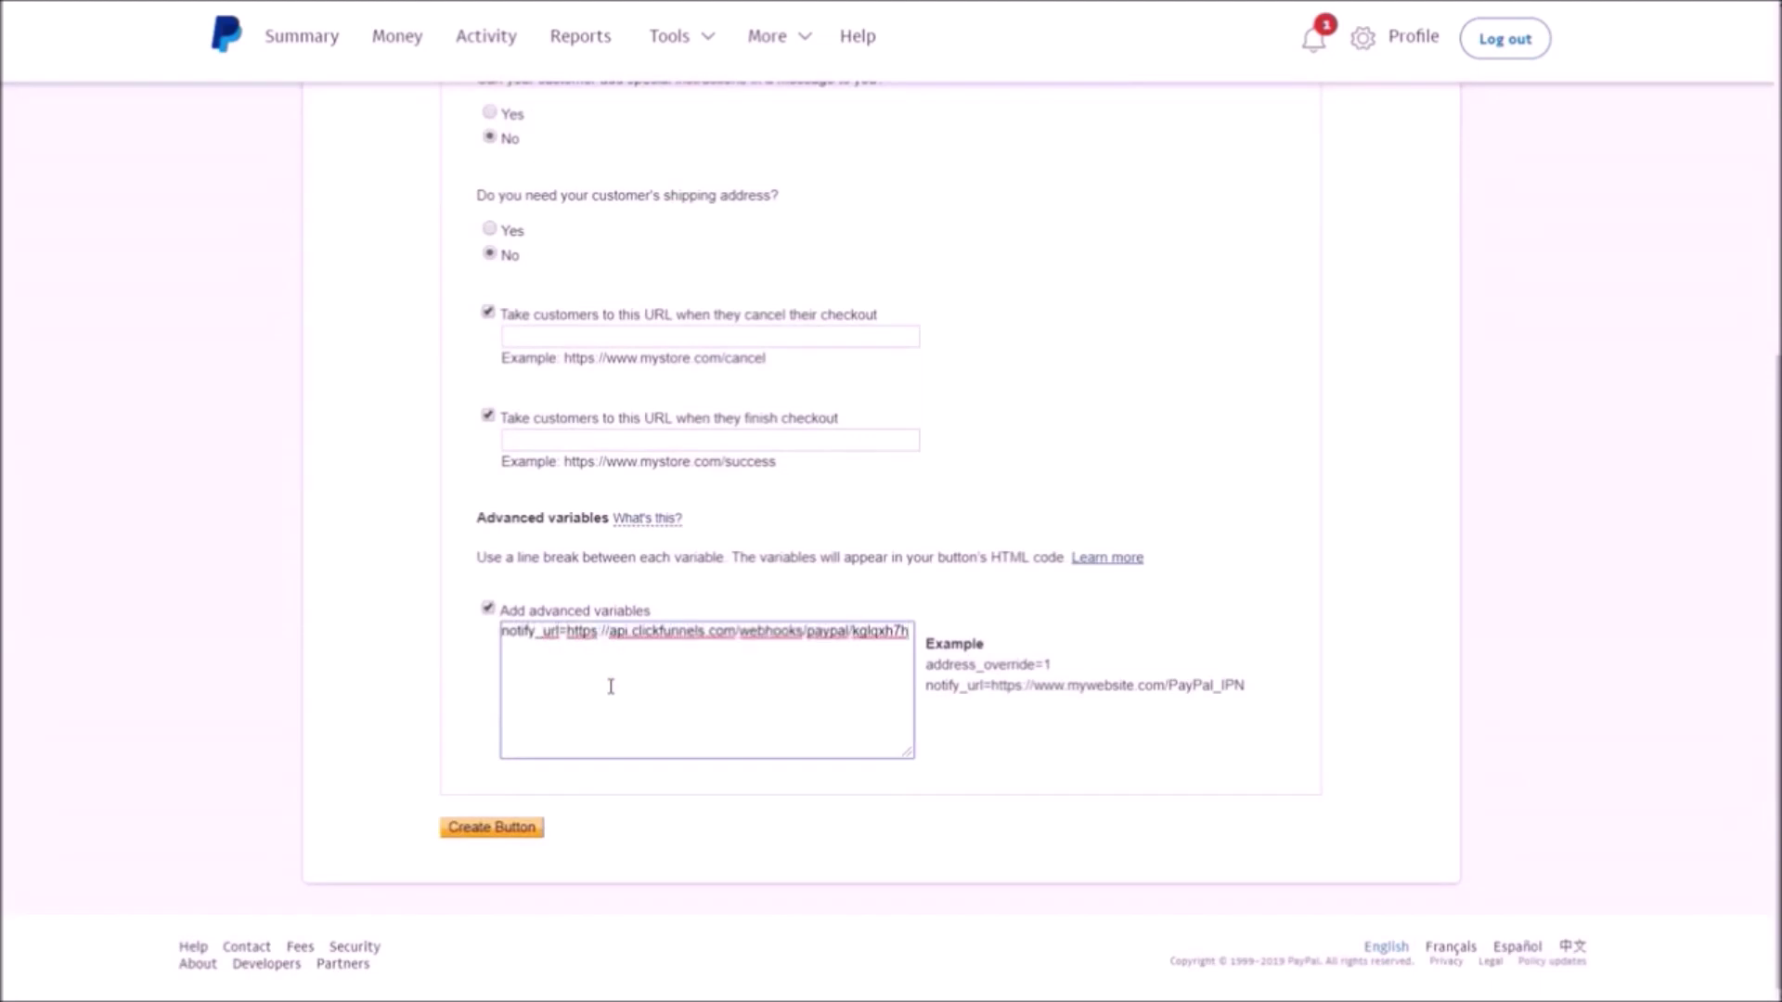
drag(567, 633, 864, 666)
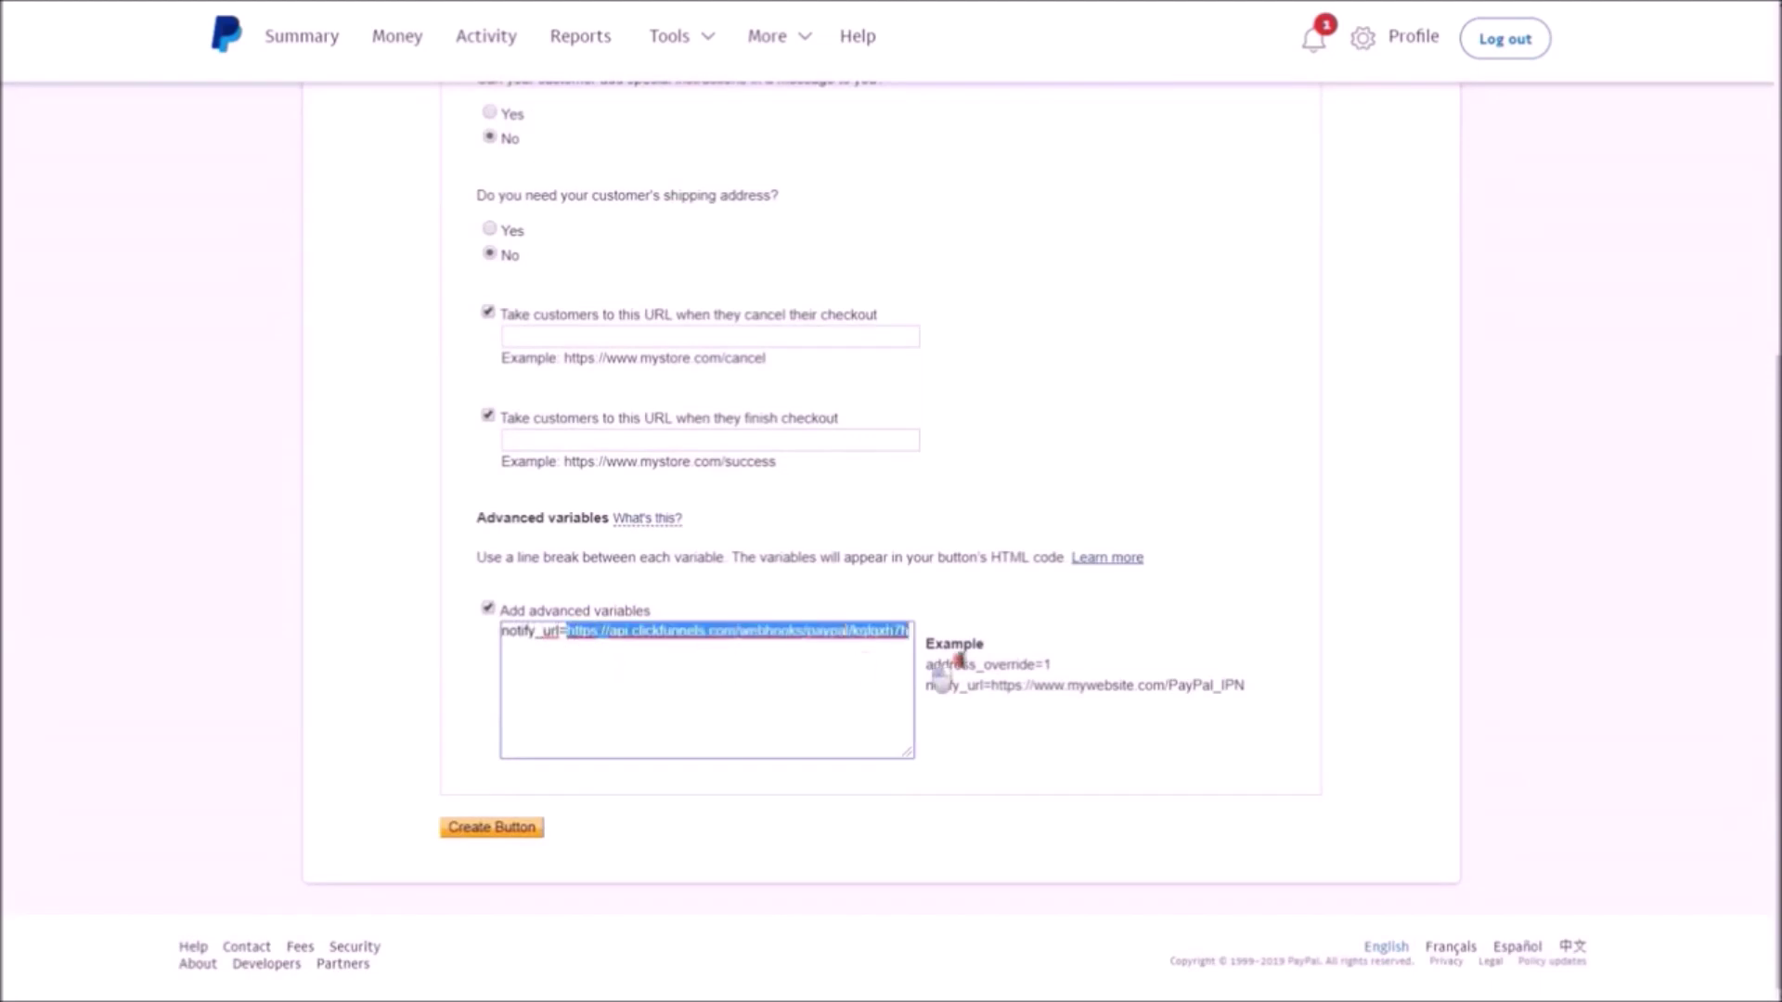
click(725, 625)
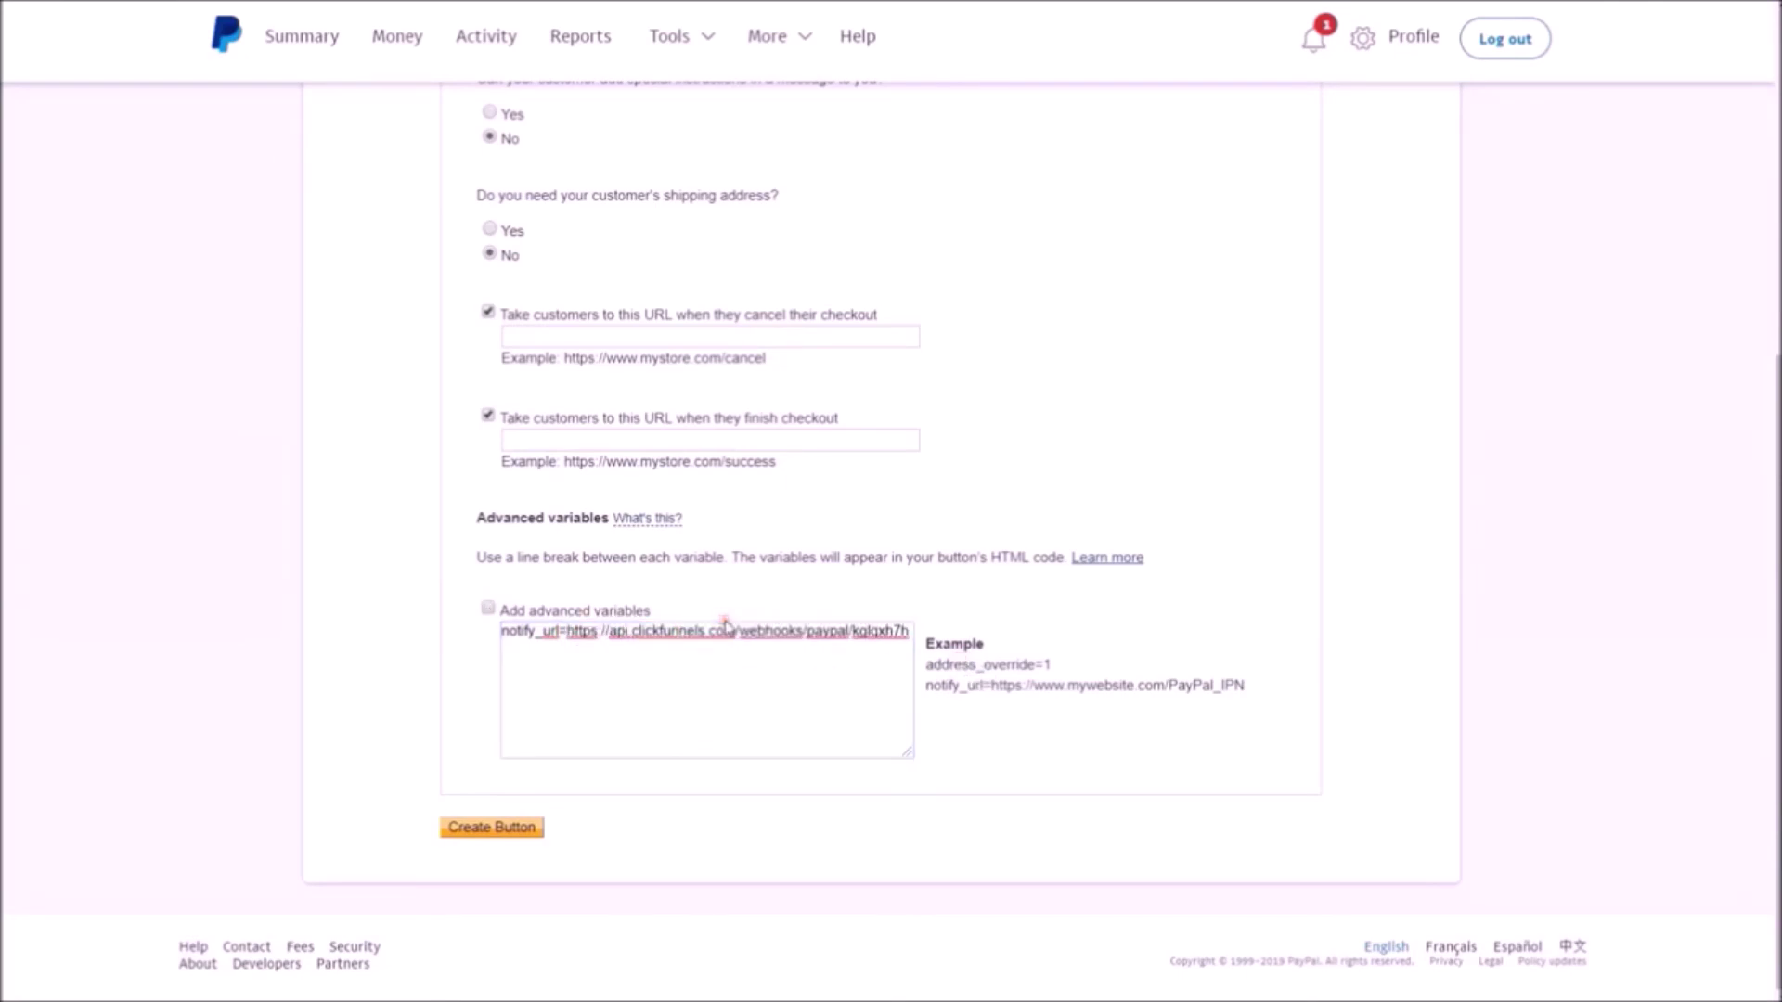
click(470, 827)
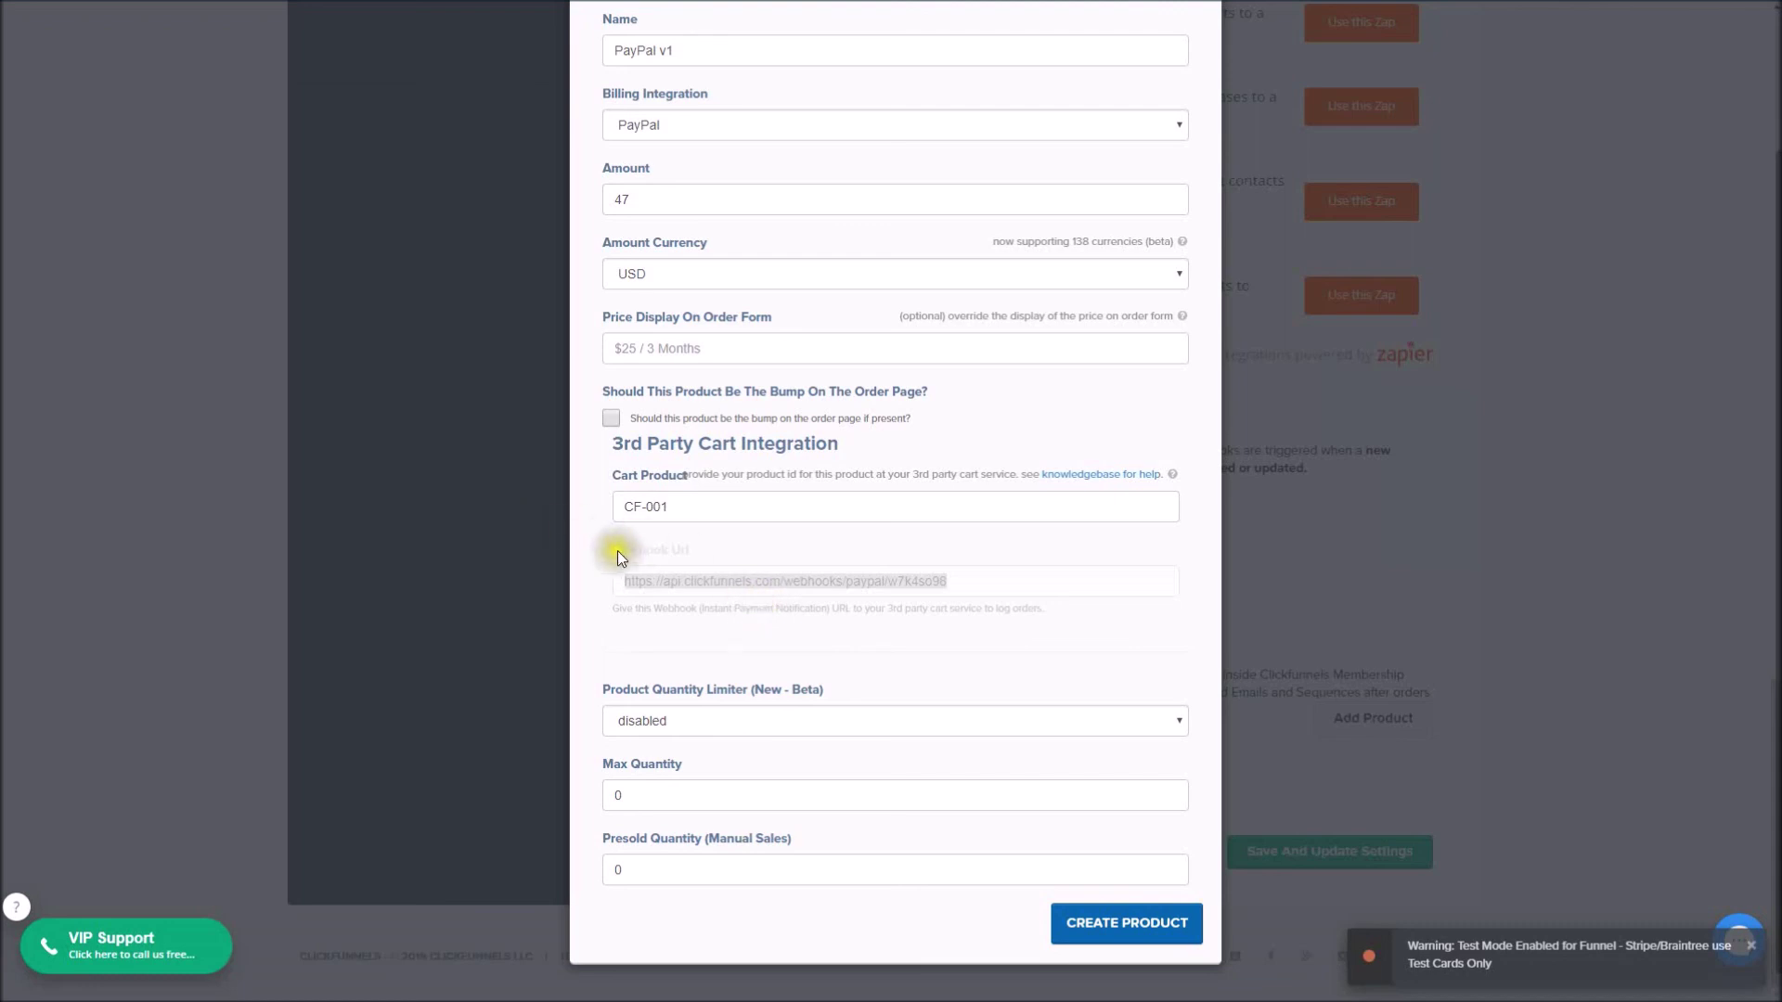
Step: Save the product and confirm Pay Pal V1 at $47.00 appears in the products list
click(1123, 940)
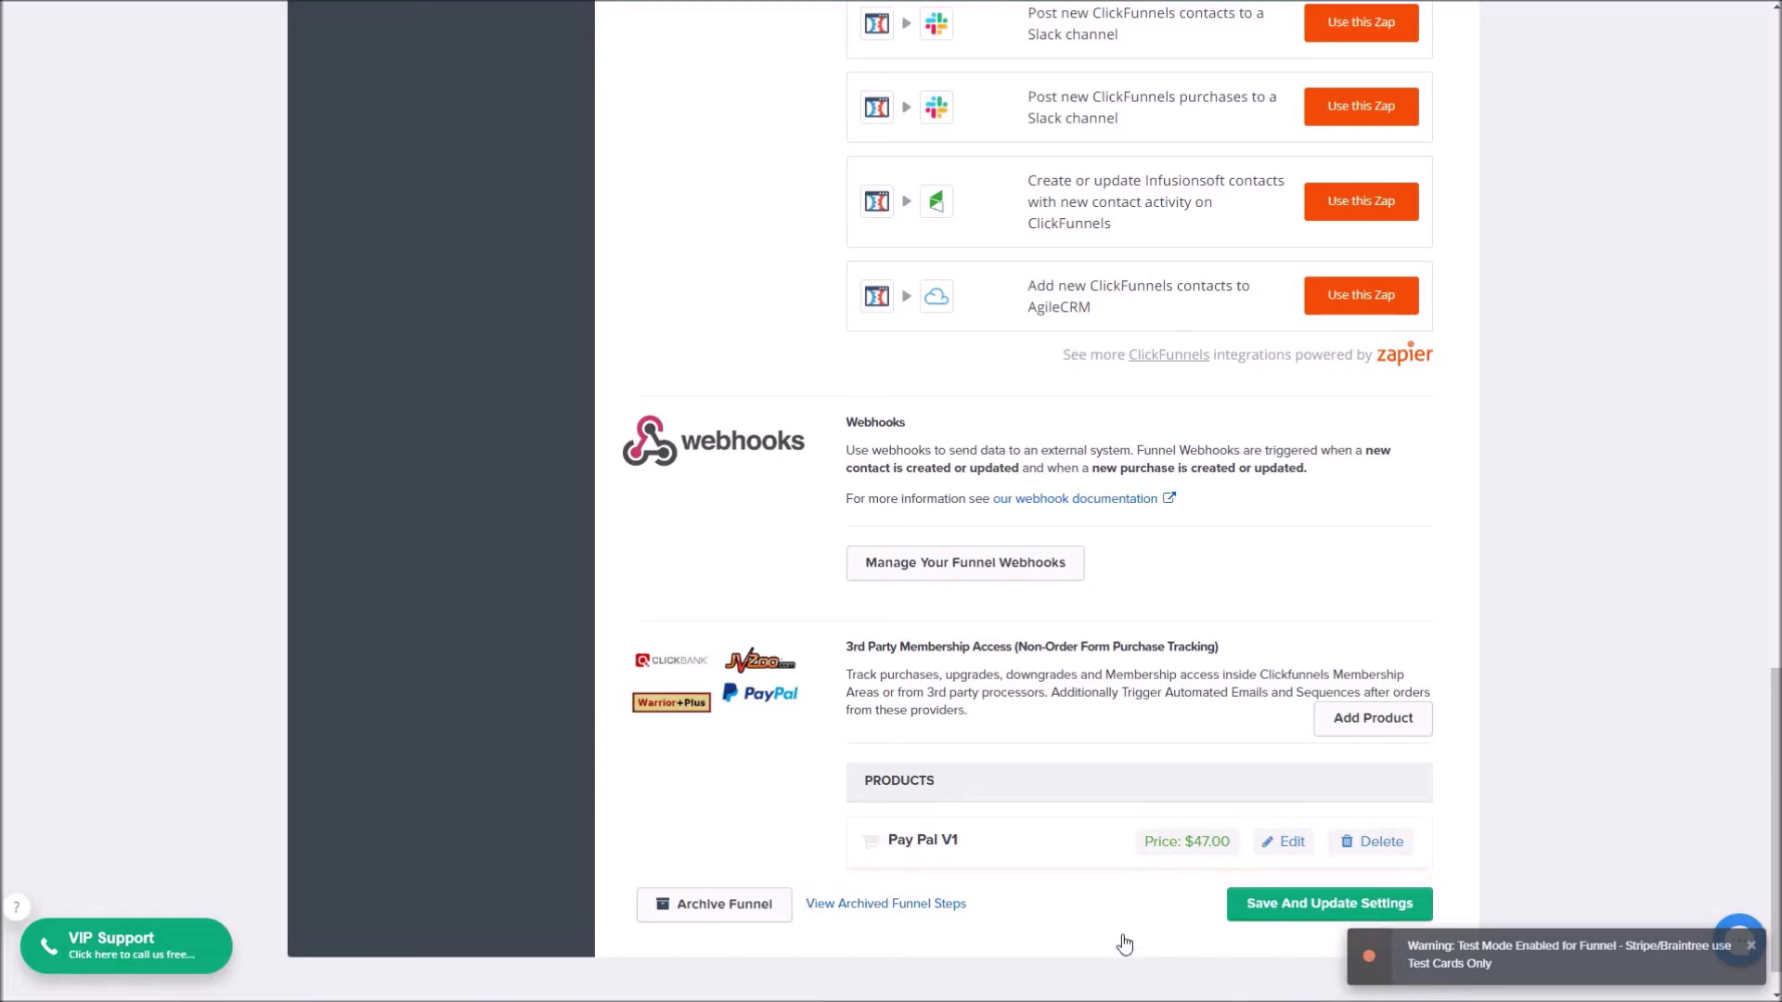
drag(873, 841, 1026, 840)
click(1038, 834)
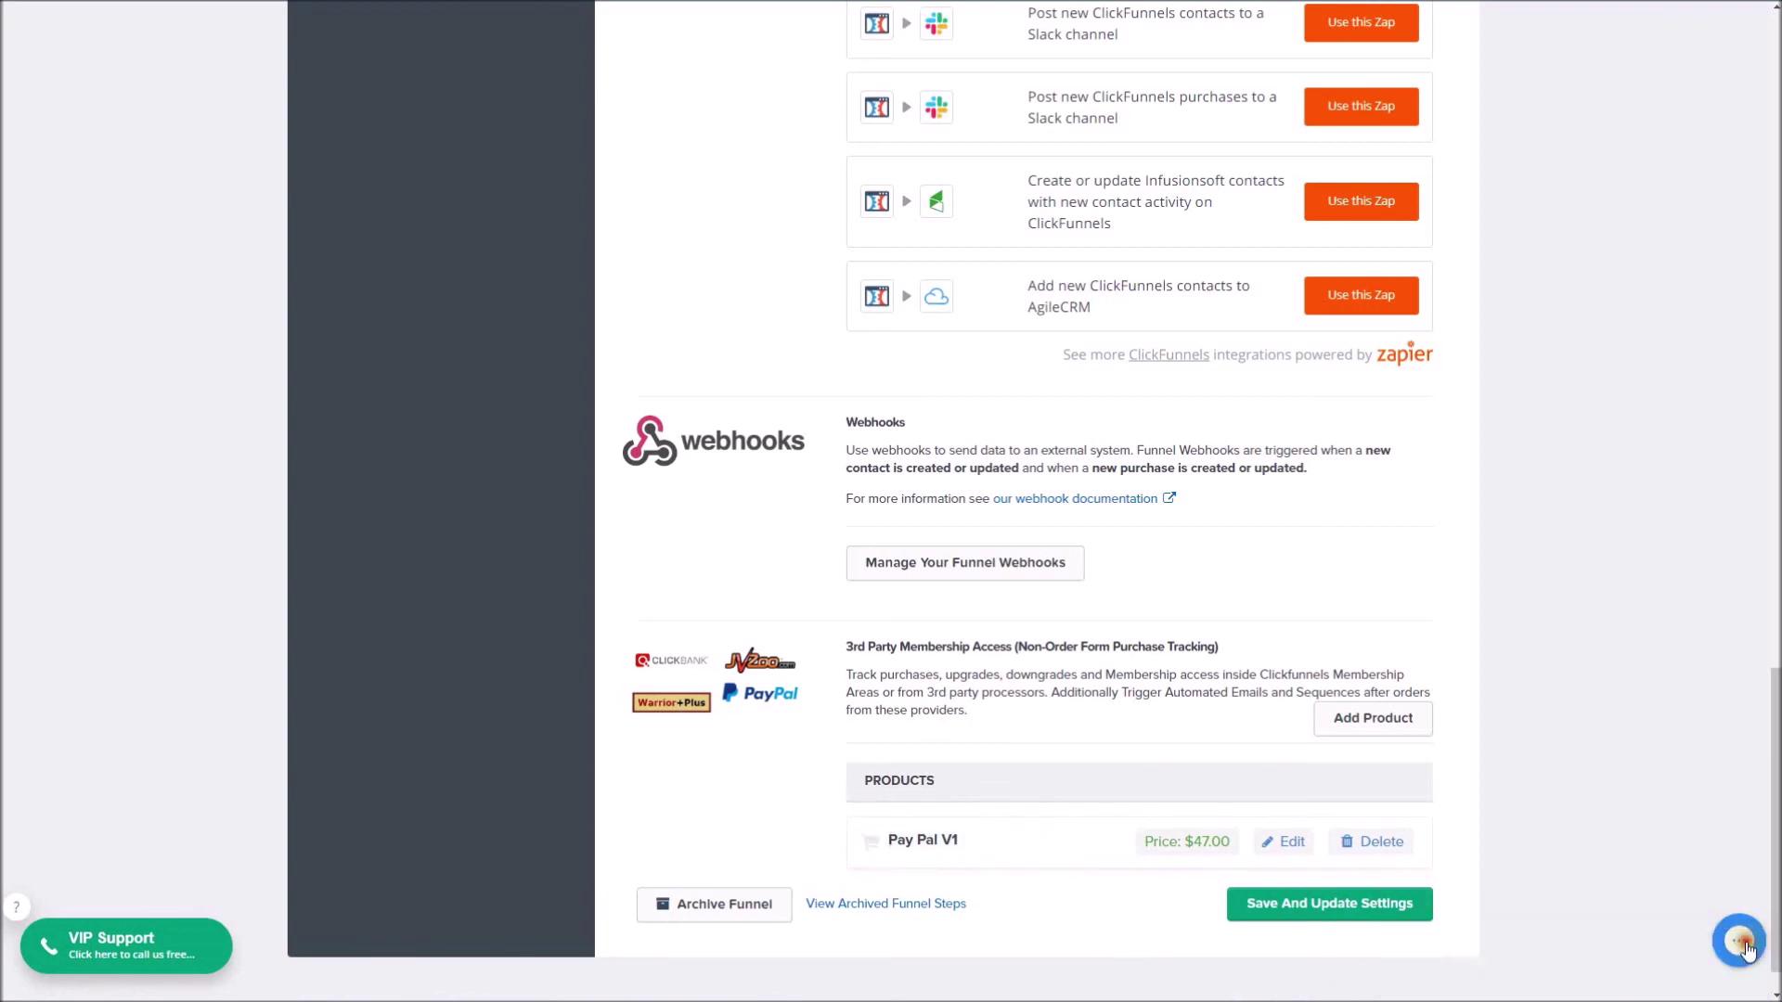